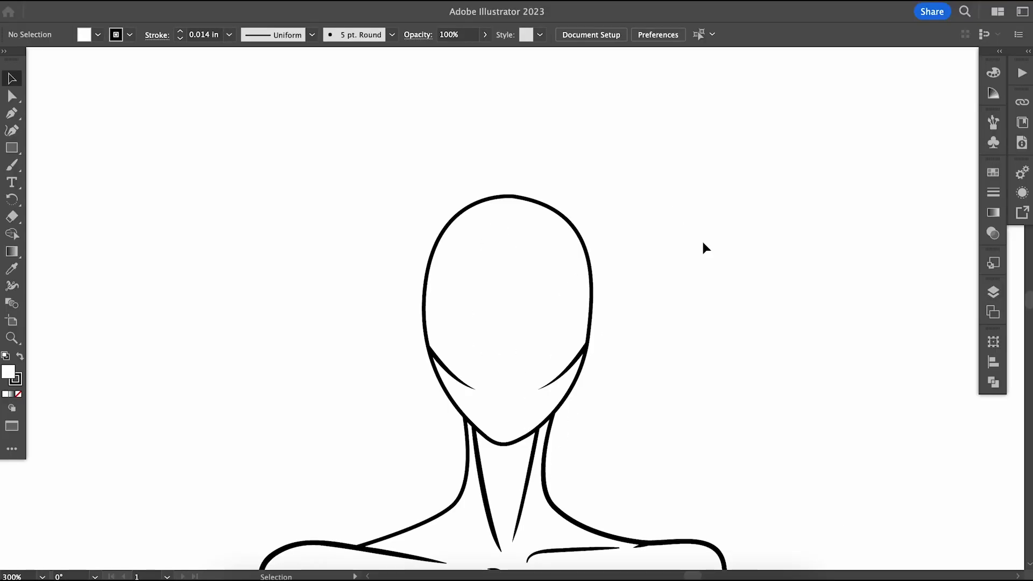
- Pen-draw the left ear outline on the head's left edge
{"action": "left_click", "coordinate": [283, 240]}
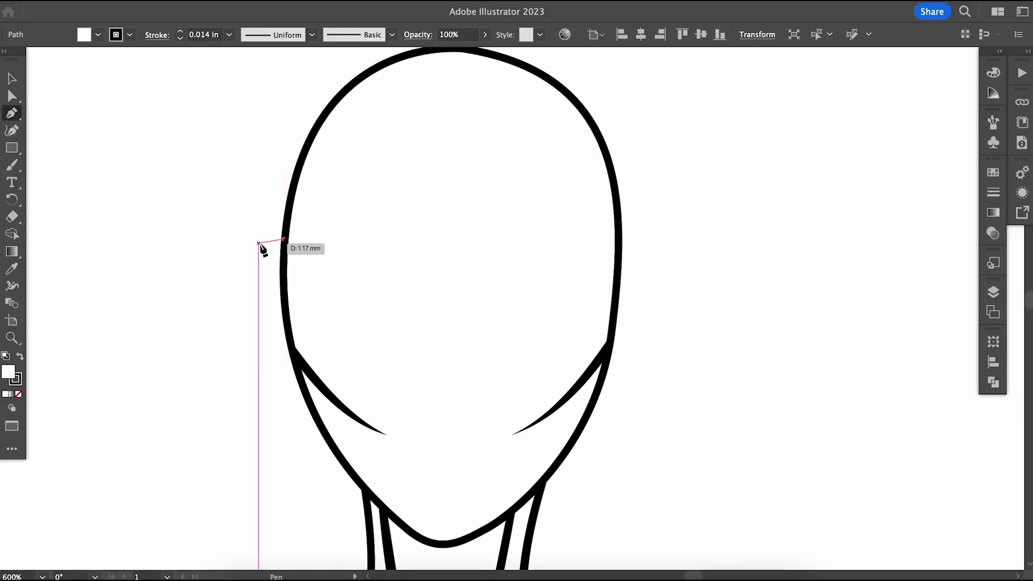
{"action": "left_click_drag", "start_coordinate": [257, 245], "coordinate": [252, 267]}
{"action": "left_click", "coordinate": [315, 379]}
{"action": "key", "text": "v"}
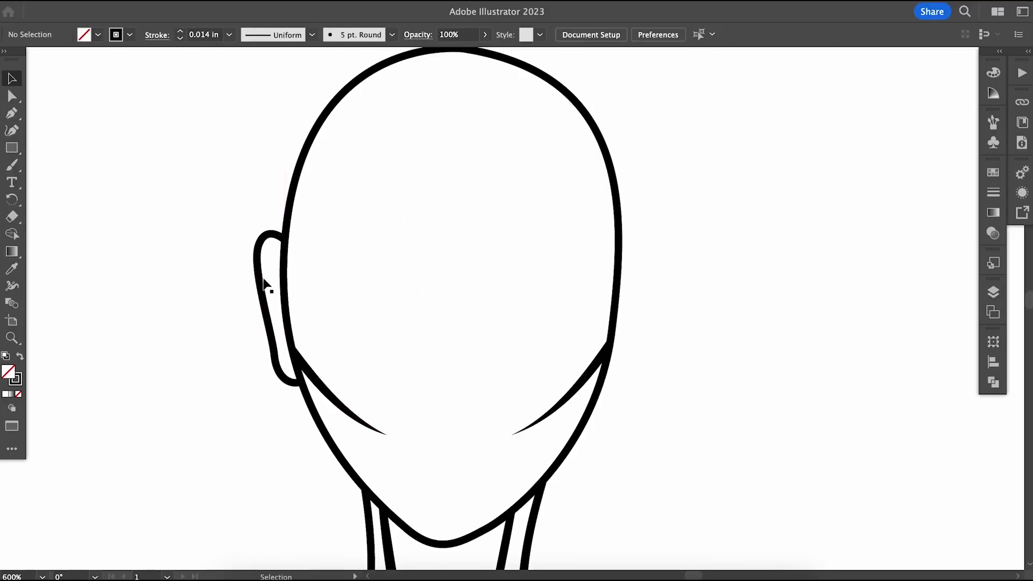
- Reflect a copy of the ear and move it to the head's right side
{"action": "left_click", "coordinate": [261, 283]}
{"action": "right_click", "coordinate": [495, 323]}
{"action": "left_click", "coordinate": [702, 484]}
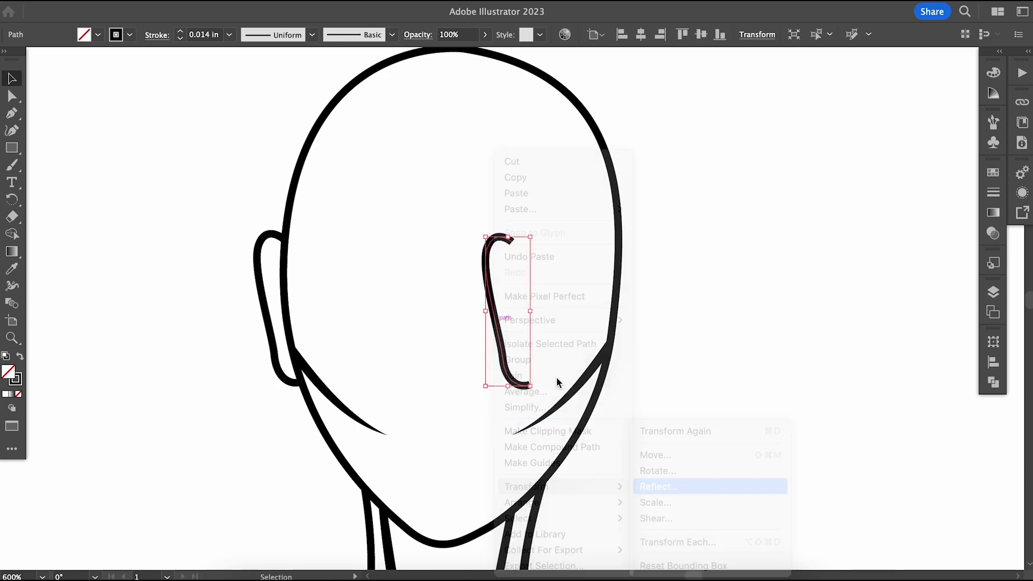
{"action": "key", "text": "Return"}
{"action": "left_click_drag", "start_coordinate": [574, 318], "coordinate": [638, 320]}
- Pen-draw a curved eyebrow from the face centre toward the head's right edge
{"action": "key", "text": "p"}
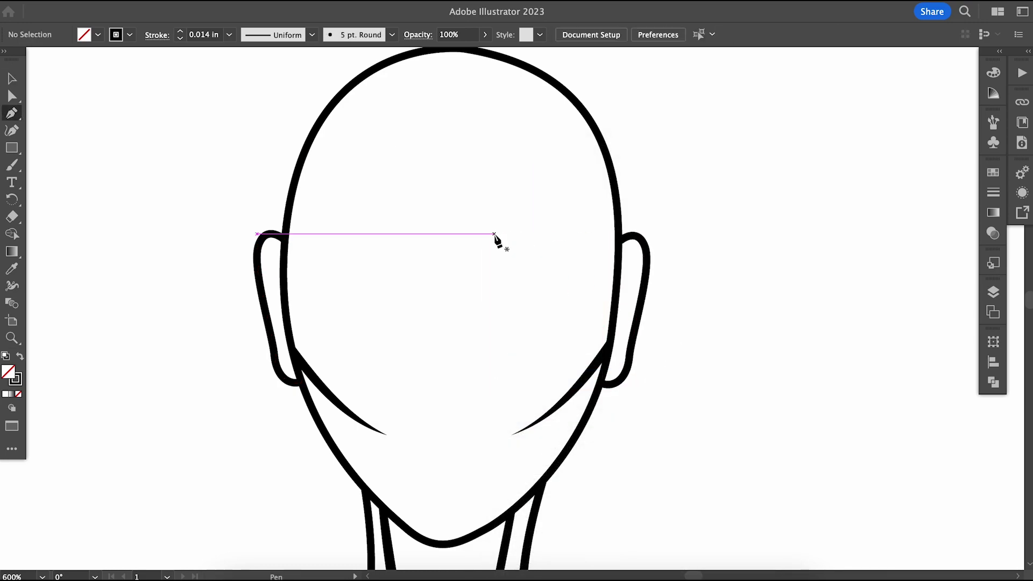
{"action": "left_click", "coordinate": [492, 228]}
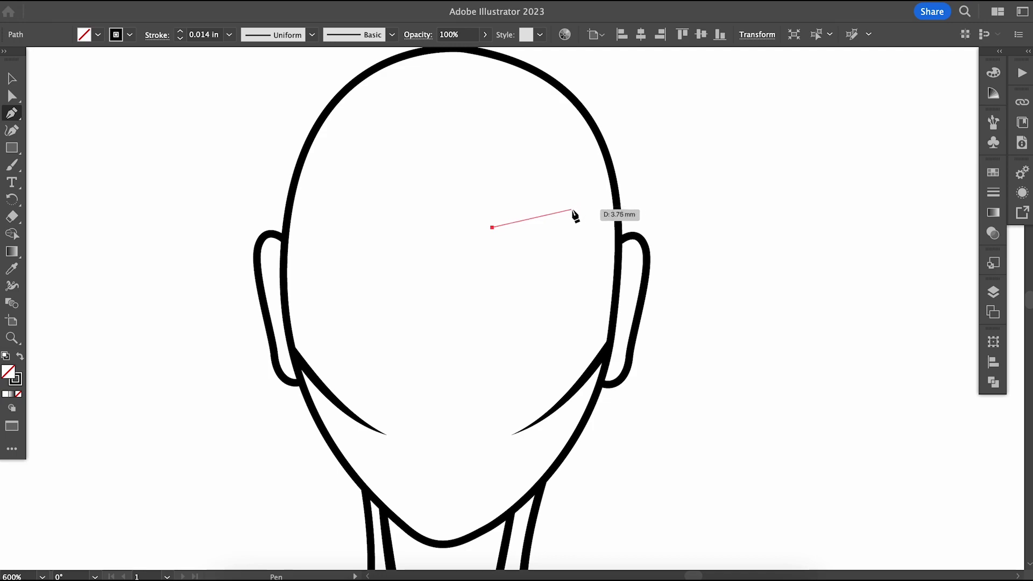
{"action": "left_click_drag", "start_coordinate": [561, 206], "coordinate": [568, 206]}
{"action": "key", "text": "v"}
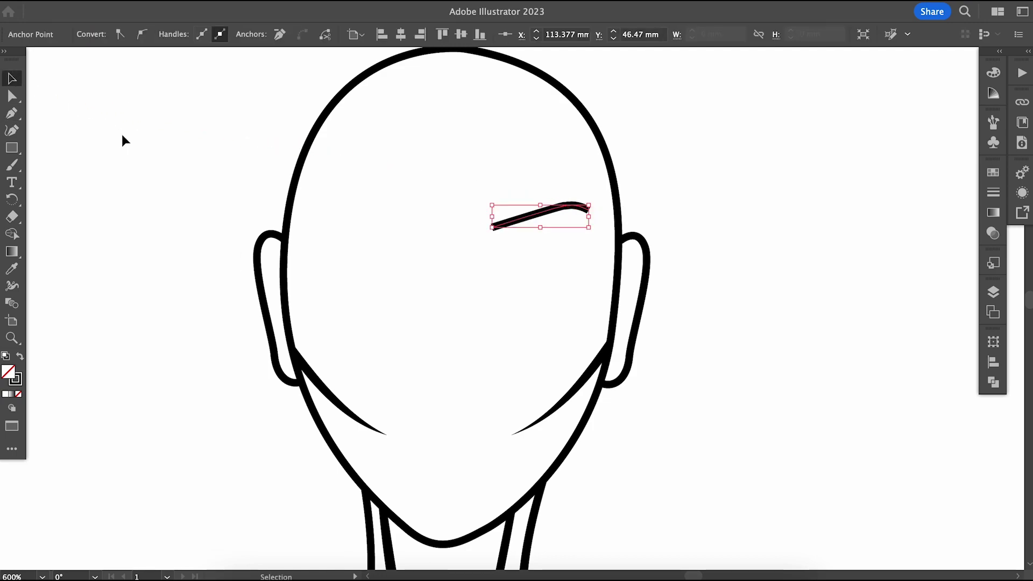
- Taper the eyebrow with a width profile and 0.023 in round-cap stroke, then begin the eye line
{"action": "left_click", "coordinate": [267, 36]}
{"action": "left_click", "coordinate": [261, 157]}
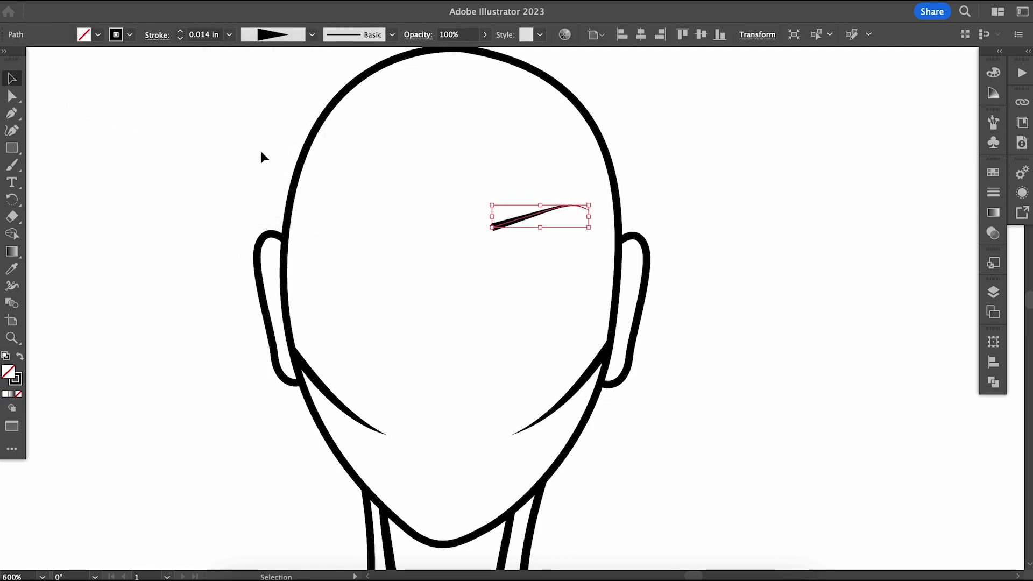
{"action": "left_click", "coordinate": [993, 193]}
{"action": "left_click", "coordinate": [809, 196]}
{"action": "key", "text": "ctrl+equal"}
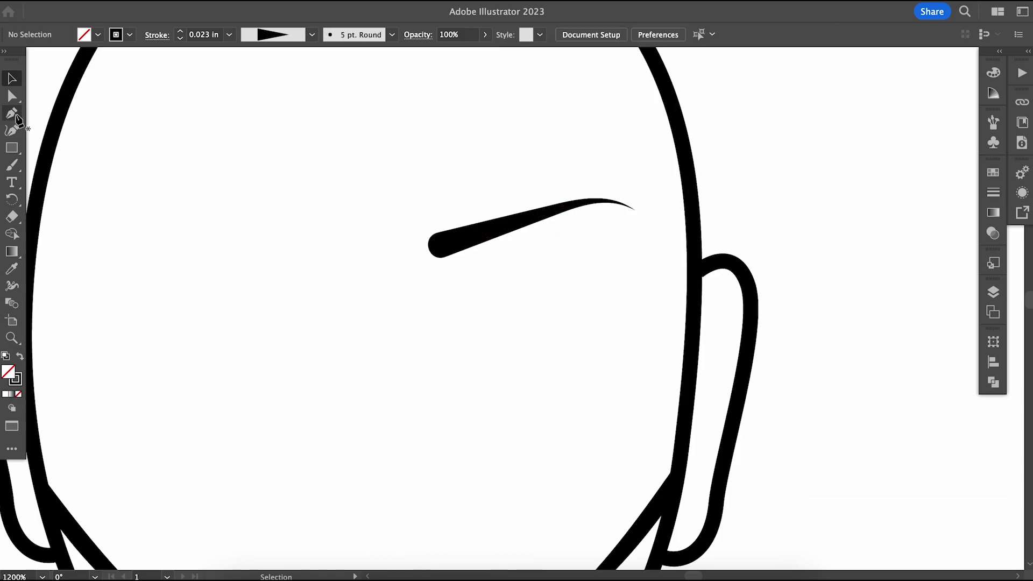
{"action": "left_click", "coordinate": [445, 320]}
- Curve the upper eye line across and set its stroke to 0.008 in
{"action": "left_click_drag", "start_coordinate": [566, 282], "coordinate": [627, 286]}
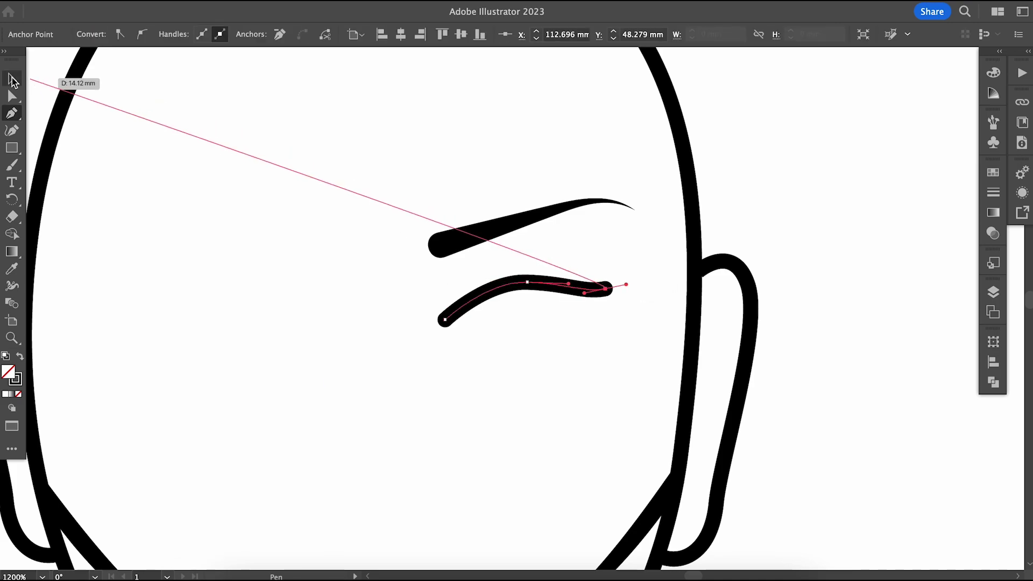
{"action": "left_click", "coordinate": [12, 78]}
{"action": "left_click", "coordinate": [591, 270]}
{"action": "left_click", "coordinate": [229, 34]}
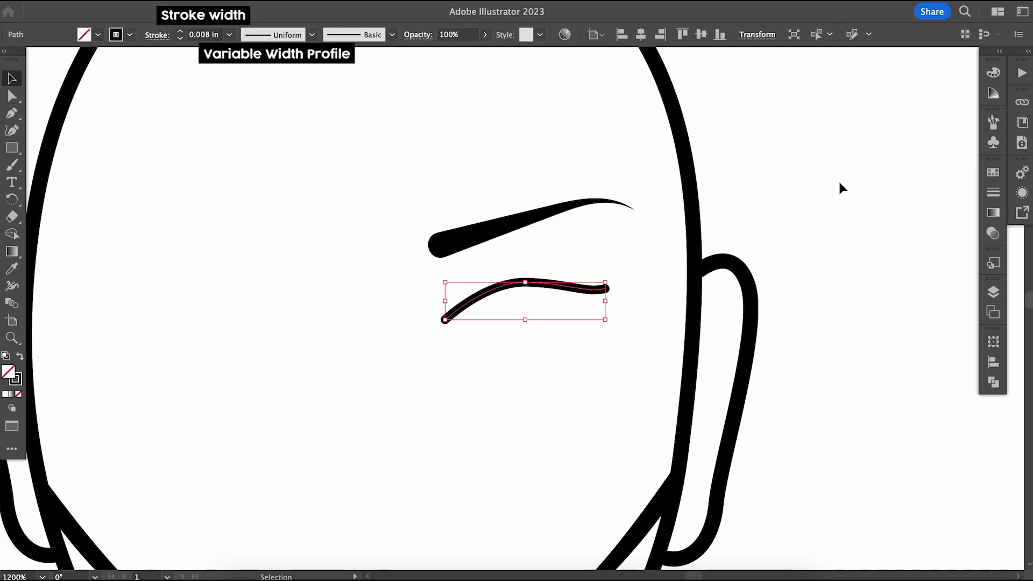
{"action": "left_click", "coordinate": [443, 49]}
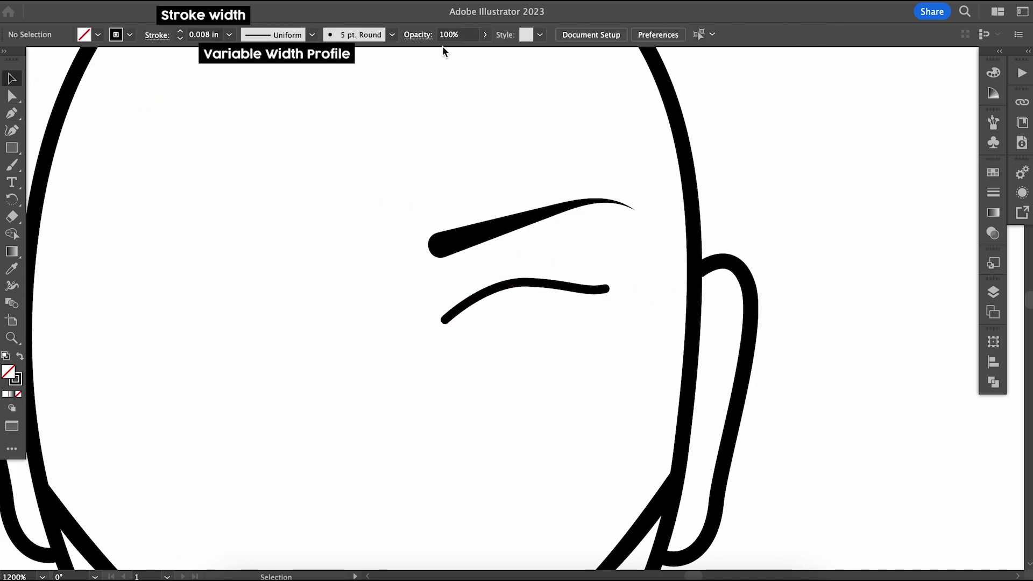
- Draw the iris curve beneath the lid and fill the pupil solid black
{"action": "left_click", "coordinate": [482, 295]}
{"action": "left_click_drag", "start_coordinate": [526, 320], "coordinate": [557, 313]}
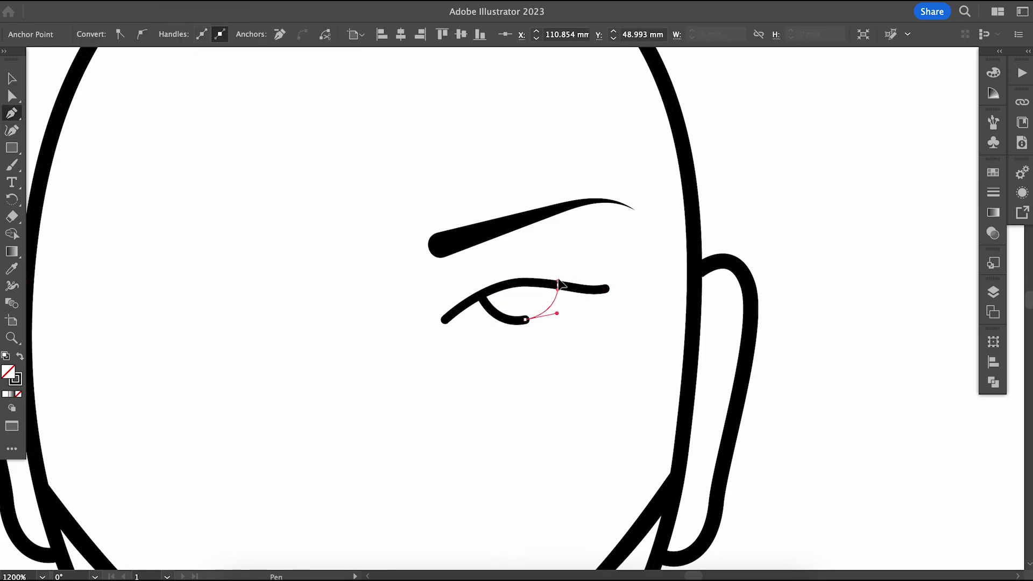
{"action": "mouse_move", "coordinate": [506, 286]}
{"action": "left_mouse_down"}
{"action": "mouse_move", "coordinate": [522, 304]}
{"action": "mouse_move", "coordinate": [540, 289]}
{"action": "left_mouse_up"}
{"action": "left_click", "coordinate": [20, 357]}
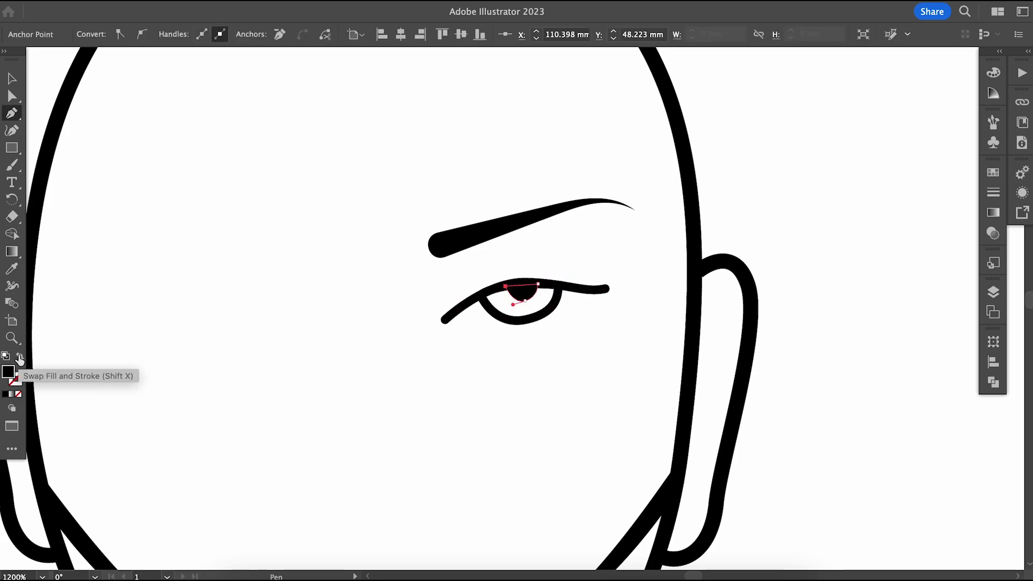
- Draw the crease above the eye as a black outline with a thin 0.004 in stroke
{"action": "mouse_move", "coordinate": [441, 295]}
{"action": "left_mouse_down"}
{"action": "mouse_move", "coordinate": [537, 261]}
{"action": "mouse_move", "coordinate": [577, 262]}
{"action": "left_mouse_up"}
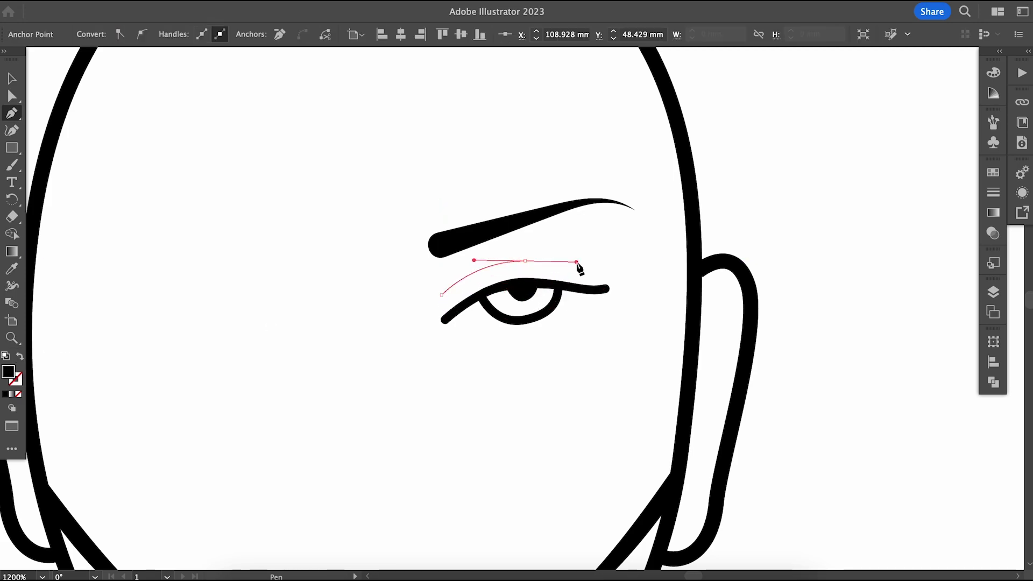
{"action": "left_click", "coordinate": [617, 265]}
{"action": "left_click", "coordinate": [12, 78]}
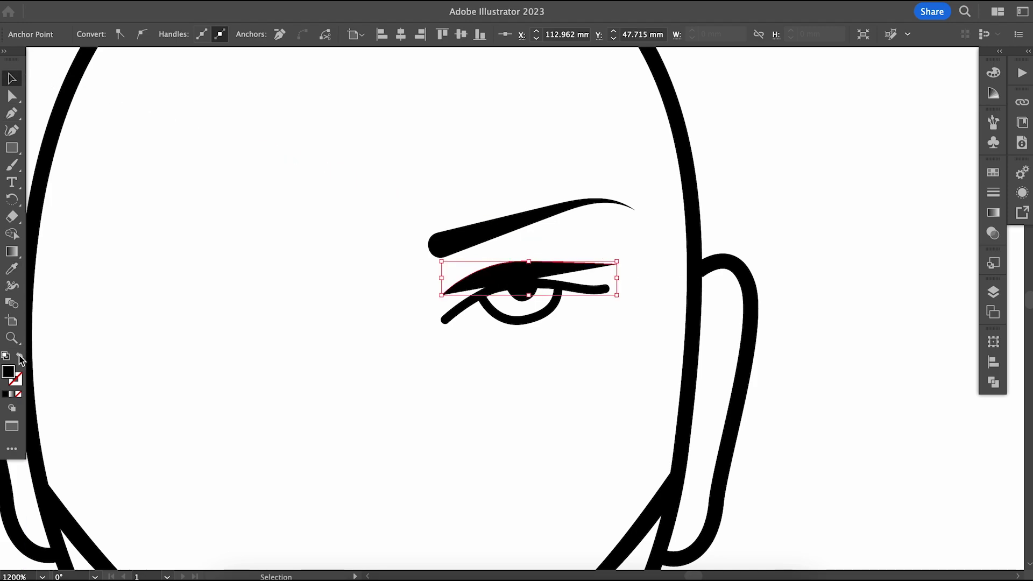
{"action": "left_click", "coordinate": [20, 357]}
{"action": "left_click", "coordinate": [229, 34]}
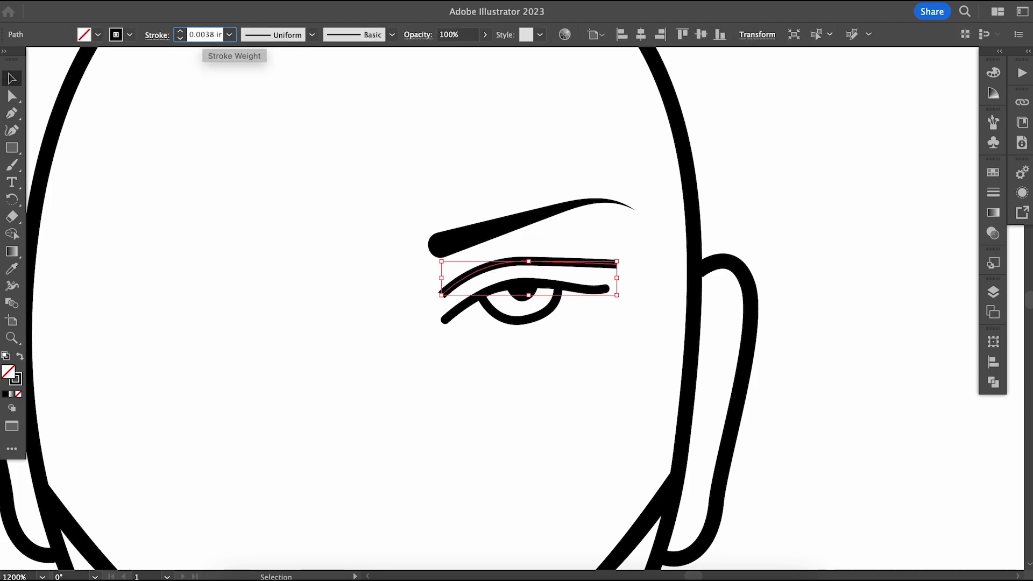
{"action": "left_click", "coordinate": [179, 38]}
{"action": "left_click", "coordinate": [824, 245]}
{"action": "left_click", "coordinate": [449, 288]}
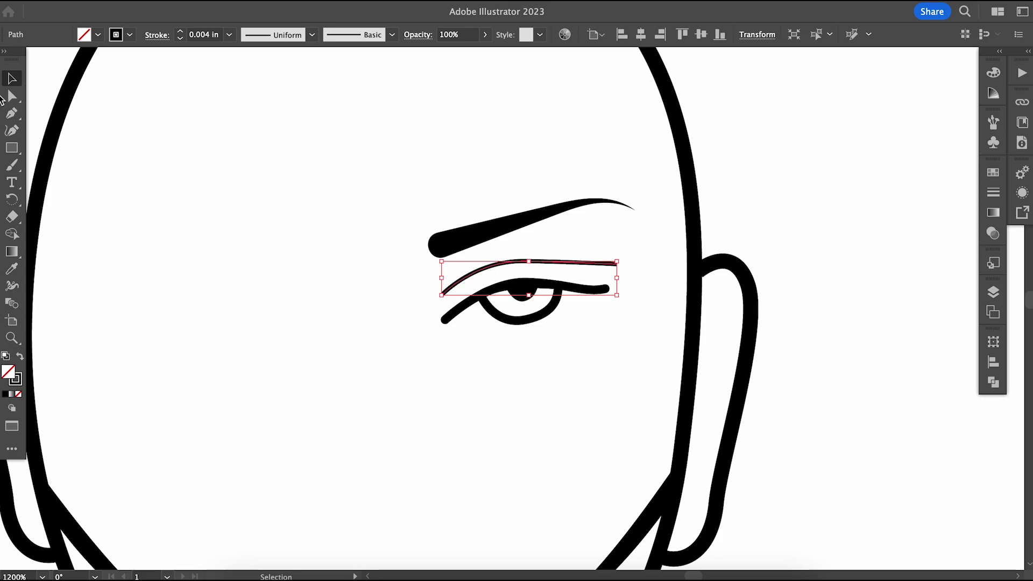
- Pen-draw the lower eyelid and move its left anchor into place
{"action": "key", "text": "p"}
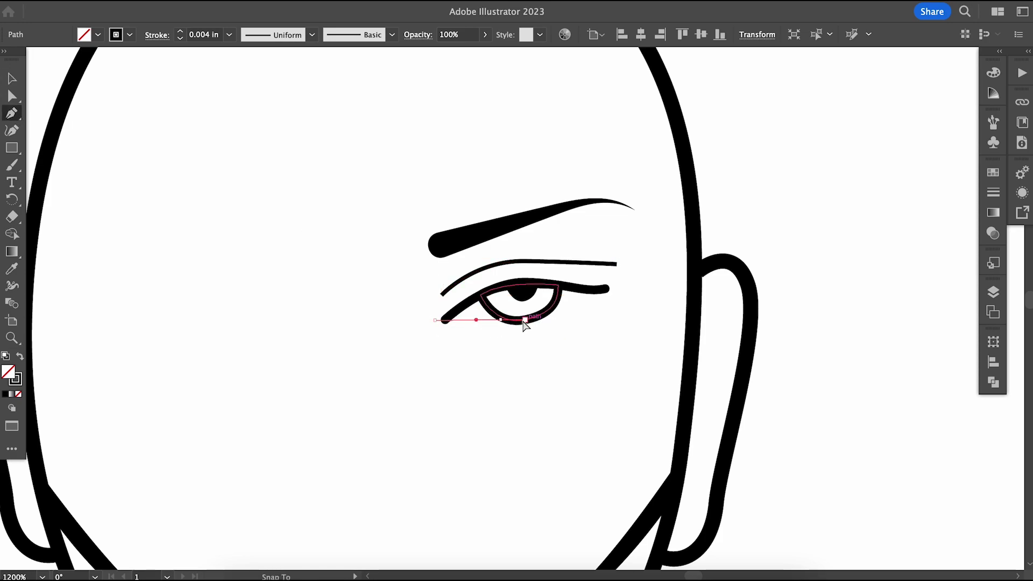
{"action": "mouse_move", "coordinate": [534, 325]}
{"action": "left_mouse_down"}
{"action": "mouse_move", "coordinate": [576, 323]}
{"action": "mouse_move", "coordinate": [615, 291]}
{"action": "left_mouse_up"}
{"action": "key", "text": "a"}
{"action": "left_click_drag", "start_coordinate": [435, 320], "coordinate": [442, 322]}
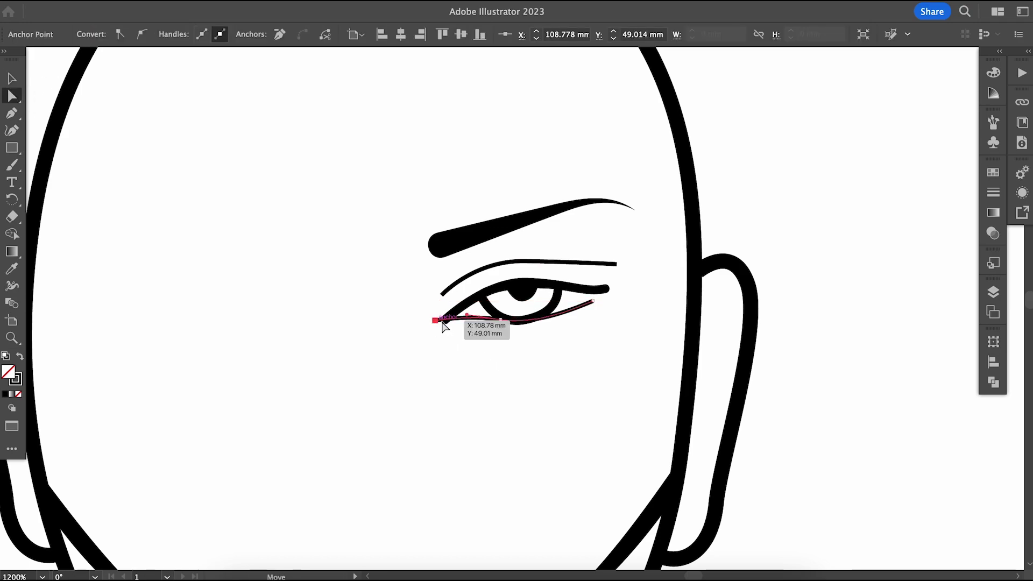
{"action": "key", "text": "ctrl+shift+a"}
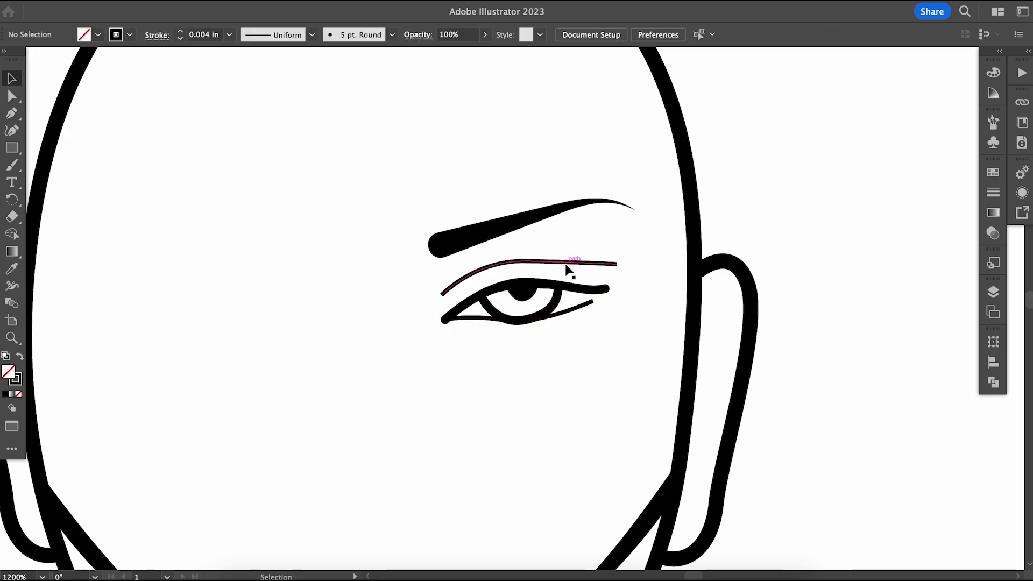
- Apply tapered width profiles to the crease and the lower eyelid
{"action": "left_click", "coordinate": [567, 269]}
{"action": "left_click", "coordinate": [280, 35]}
{"action": "left_click", "coordinate": [274, 75]}
{"action": "left_click", "coordinate": [849, 265]}
{"action": "left_click", "coordinate": [594, 311]}
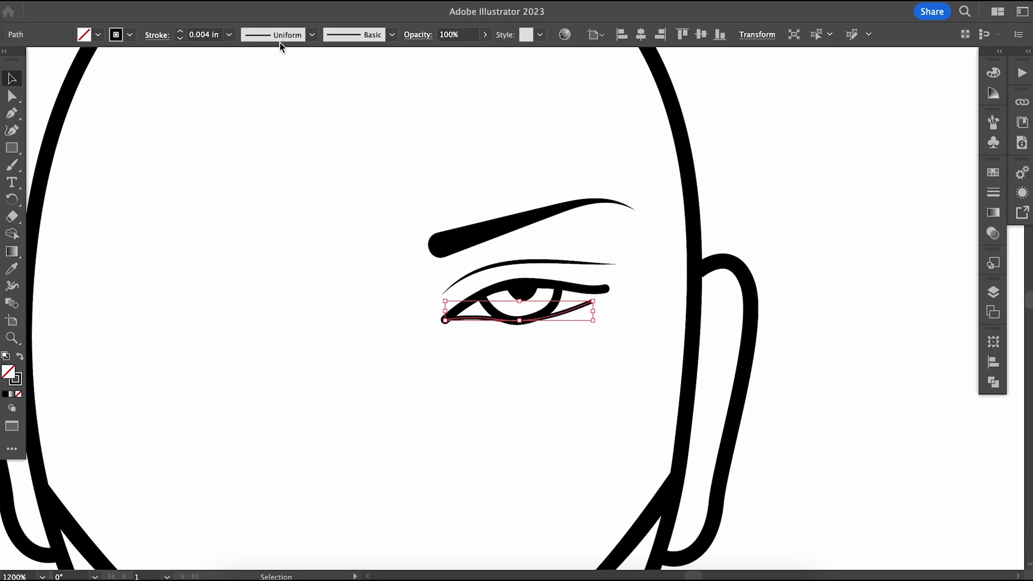
{"action": "left_click", "coordinate": [280, 40]}
{"action": "left_click", "coordinate": [275, 75]}
- Drag an eyebrow anchor to reshape the arch up and to the left
{"action": "left_click", "coordinate": [808, 261]}
{"action": "left_click", "coordinate": [574, 207]}
{"action": "left_click", "coordinate": [13, 96]}
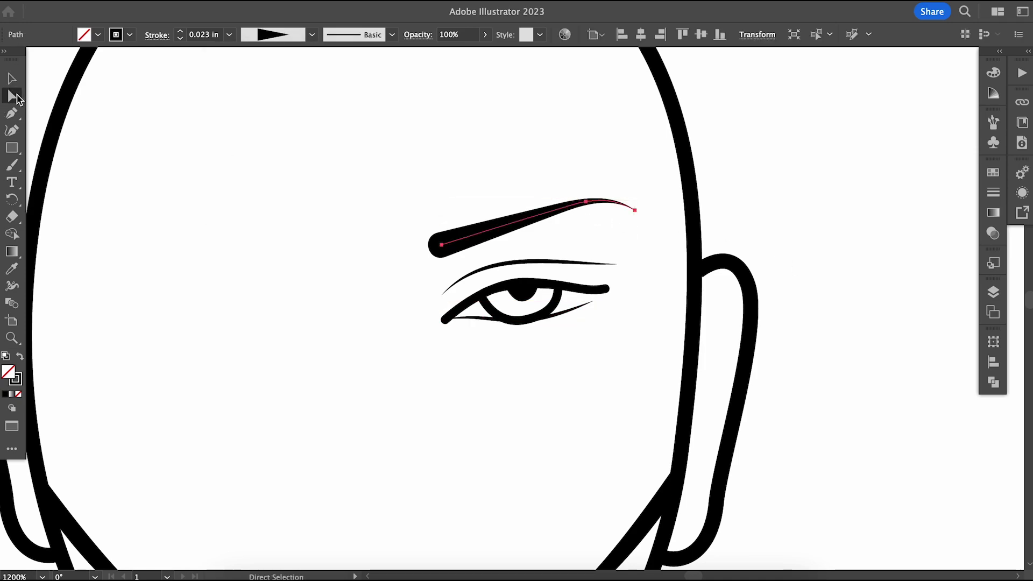
{"action": "left_click_drag", "start_coordinate": [586, 202], "coordinate": [514, 209]}
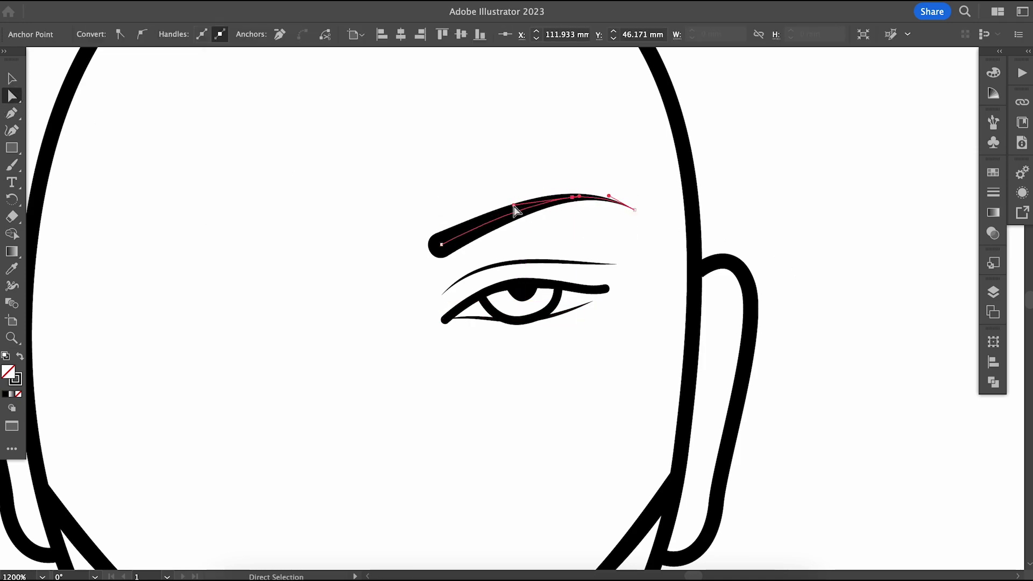
- Extend the upper lid's wing with new anchors, undo the extra one, and set black fill, no stroke
{"action": "left_click", "coordinate": [866, 223]}
{"action": "key", "text": "ctrl+="}
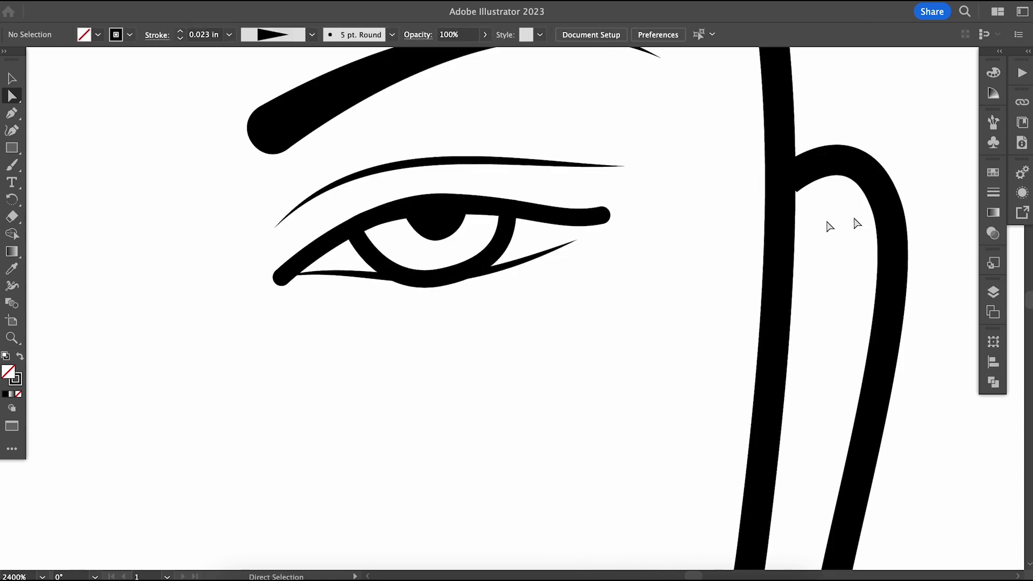
{"action": "left_click", "coordinate": [12, 113]}
{"action": "scroll", "coordinate": [544, 238], "scroll_direction": "up", "scroll_amount": 3}
{"action": "left_click", "coordinate": [537, 309]}
{"action": "left_click", "coordinate": [593, 272]}
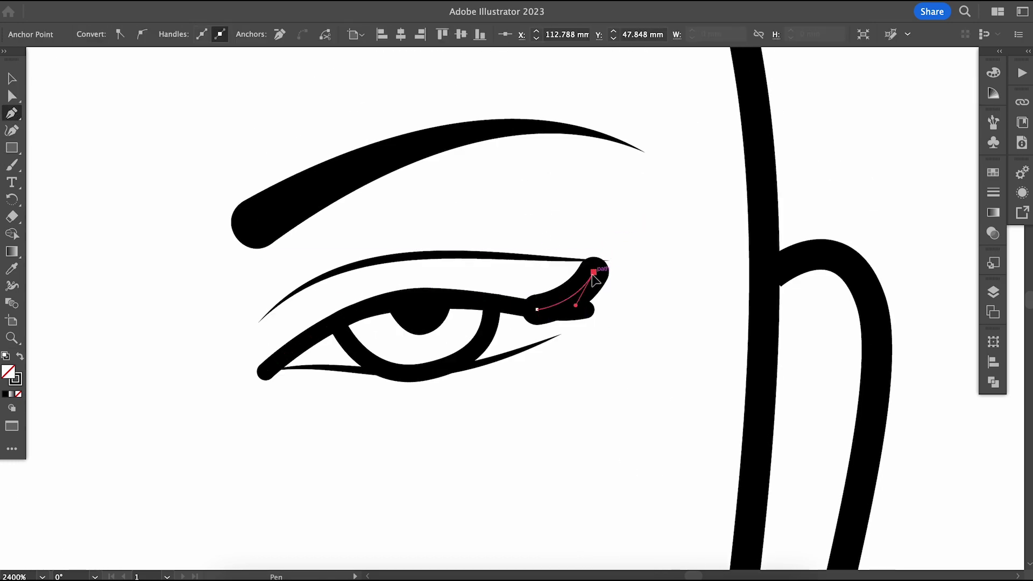
{"action": "left_click", "coordinate": [583, 317]}
{"action": "key", "text": "ctrl+z"}
{"action": "key", "text": "shift+x"}
- Pen-draw three curved, closed lash shapes along the upper lid
{"action": "left_click", "coordinate": [433, 289]}
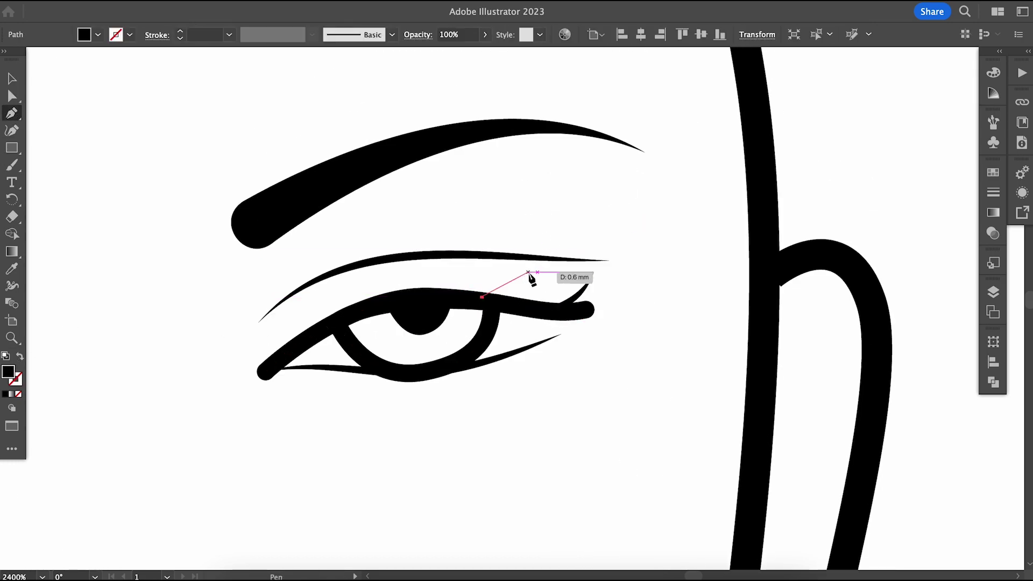
{"action": "left_click_drag", "start_coordinate": [482, 296], "coordinate": [533, 316]}
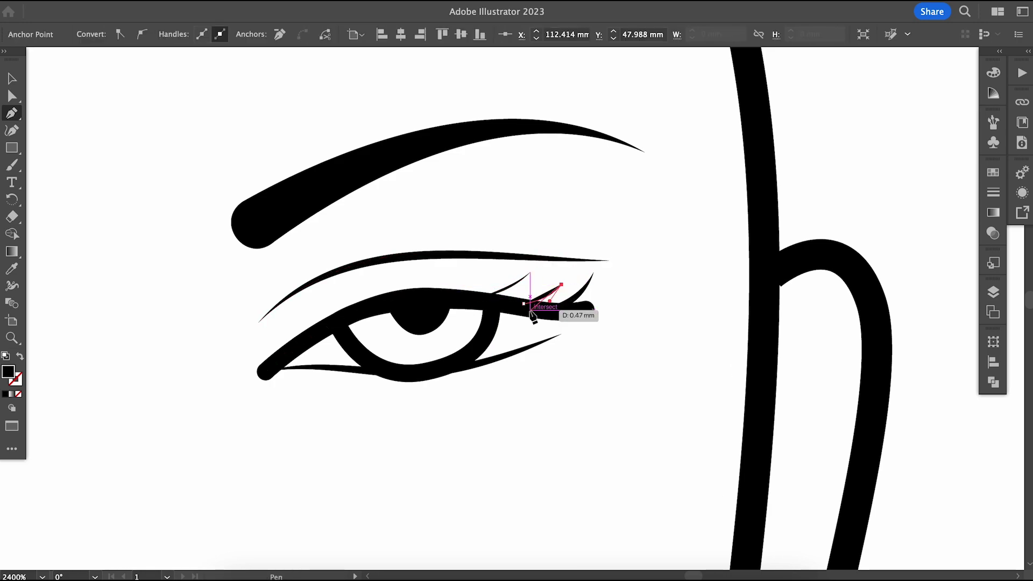
{"action": "left_click", "coordinate": [492, 302]}
{"action": "left_click", "coordinate": [448, 291]}
{"action": "left_click_drag", "start_coordinate": [487, 272], "coordinate": [500, 251]}
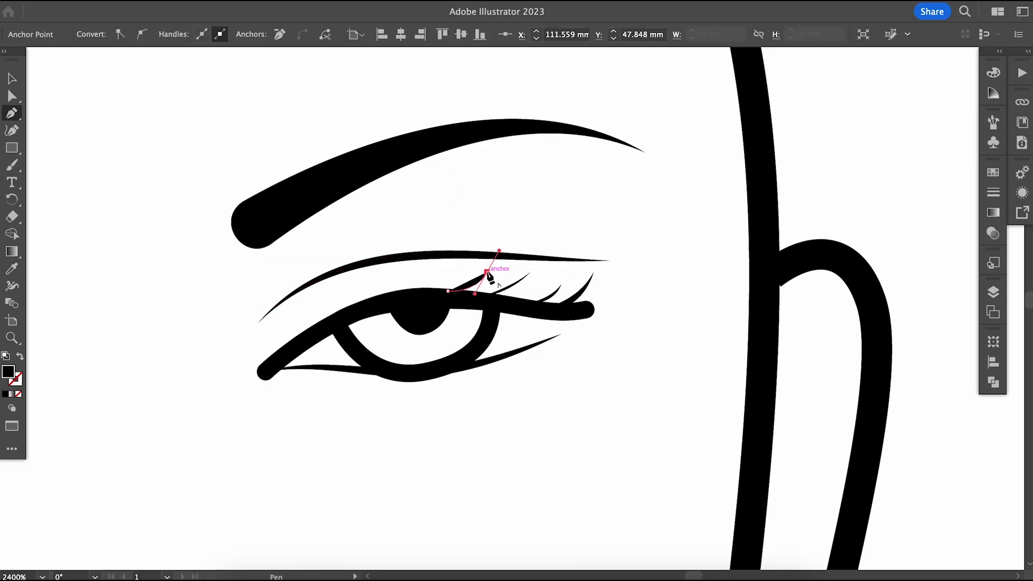
{"action": "left_click_drag", "start_coordinate": [448, 290], "coordinate": [450, 178]}
{"action": "left_click", "coordinate": [509, 299]}
{"action": "left_click", "coordinate": [546, 296]}
{"action": "left_click_drag", "start_coordinate": [549, 272], "coordinate": [555, 248]}
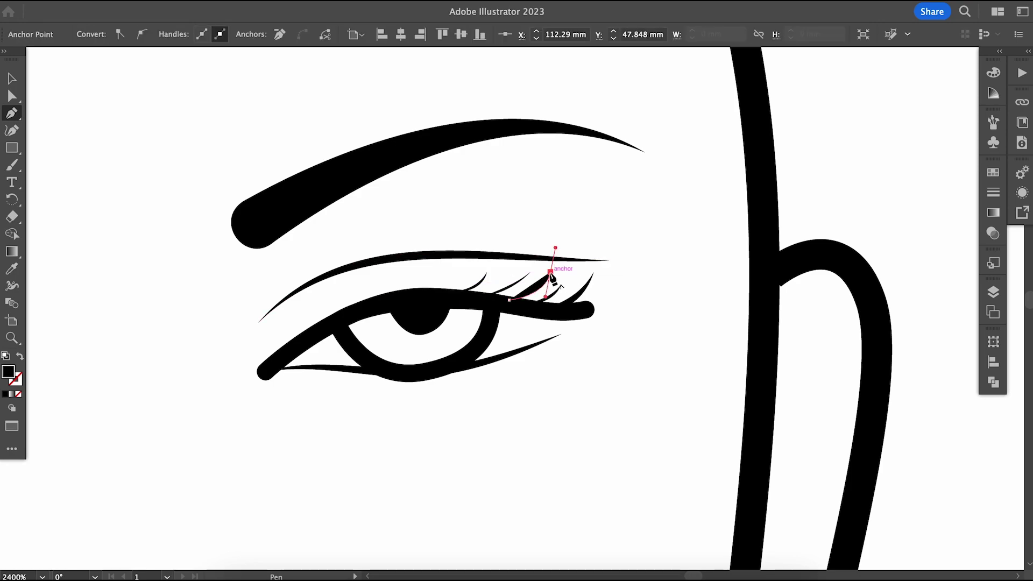
{"action": "left_click", "coordinate": [509, 299]}
- Move one lash further out along the lid, then select everything
{"action": "key", "text": "v"}
{"action": "left_click", "coordinate": [555, 295]}
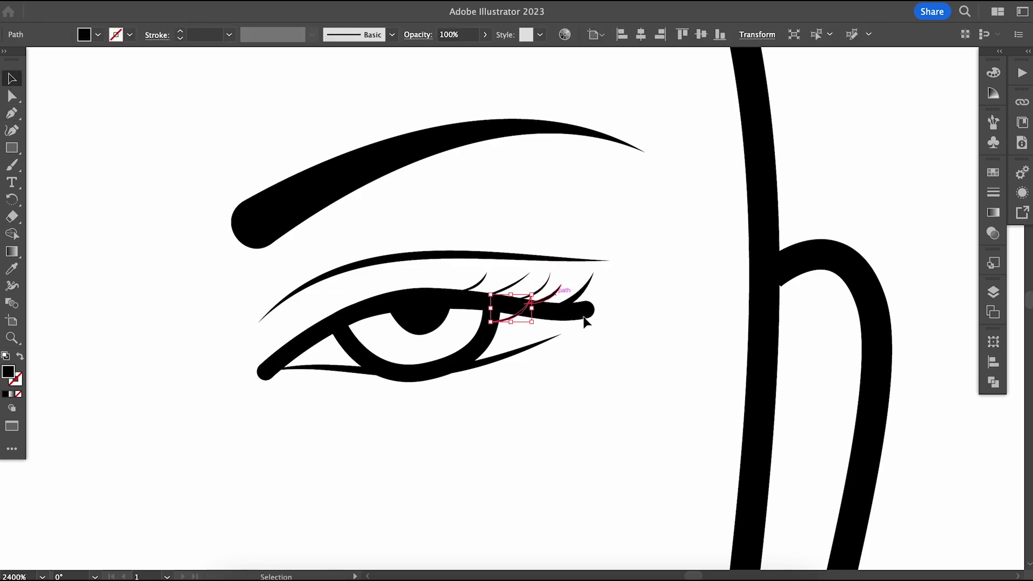
{"action": "left_click_drag", "start_coordinate": [526, 292], "coordinate": [568, 298]}
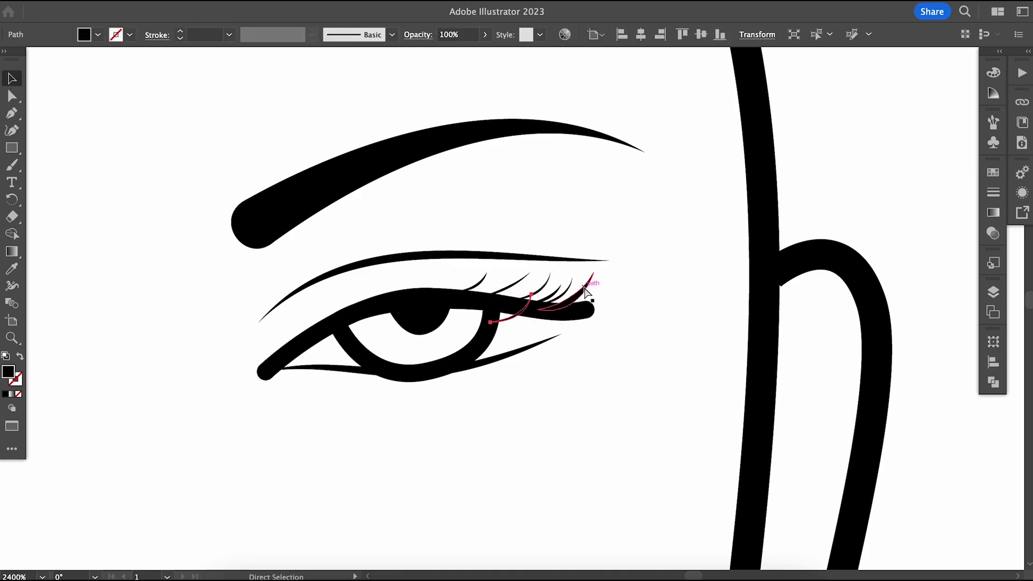
{"action": "key", "text": "ctrl+a"}
- Group the eye parts and paste a copy of the eye
{"action": "key", "text": "ctrl+minus"}
{"action": "key", "text": "ctrl+minus"}
{"action": "key", "text": "ctrl+minus"}
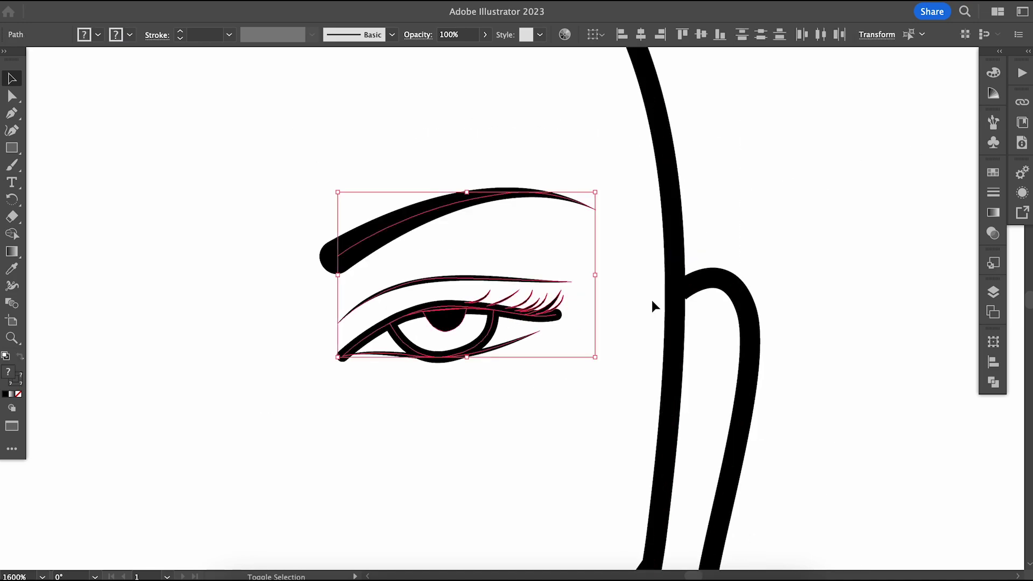
{"action": "key", "text": "a"}
{"action": "key", "text": "ctrl+minus"}
{"action": "key", "text": "v"}
- Reflect the copied eye vertically and move it to the face's left side
{"action": "right_click", "coordinate": [503, 312]}
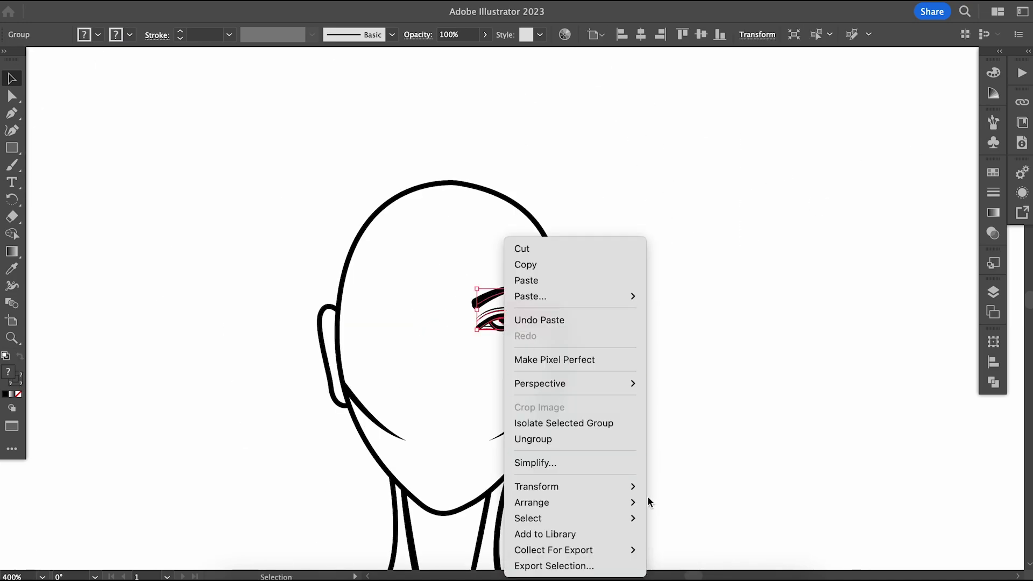
{"action": "left_click", "coordinate": [672, 487]}
{"action": "left_click", "coordinate": [588, 375]}
{"action": "left_click_drag", "start_coordinate": [506, 321], "coordinate": [399, 323]}
- Top-align both eyes, then select the eyes and both ears
{"action": "left_click", "coordinate": [517, 324], "text": "shift"}
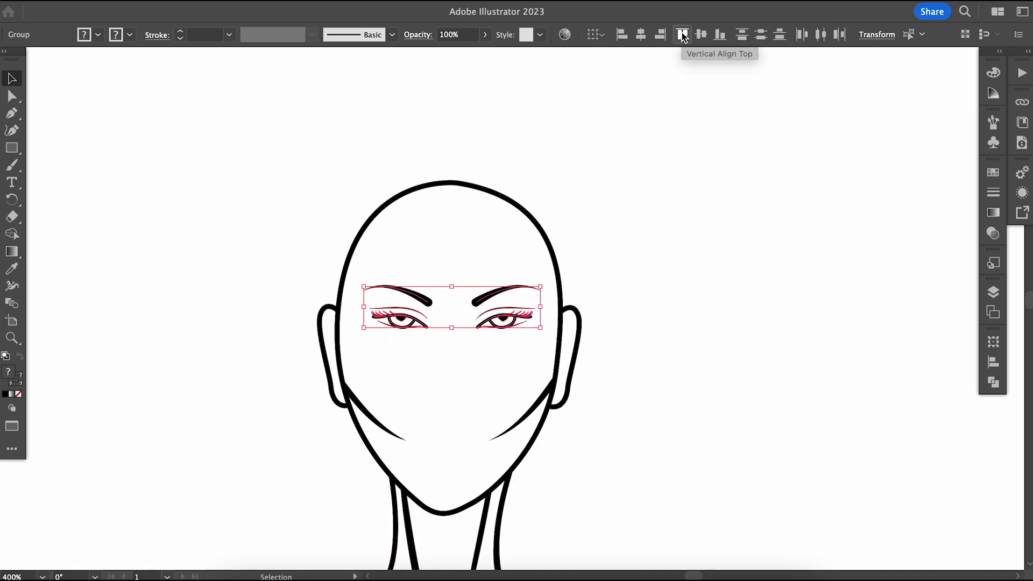
{"action": "left_click", "coordinate": [448, 314]}
{"action": "left_click", "coordinate": [421, 334]}
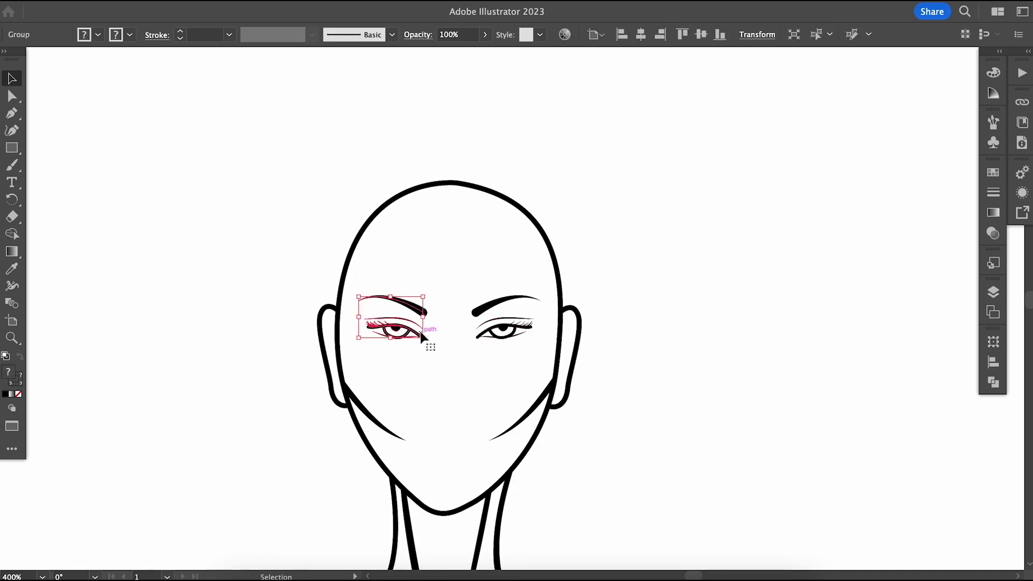
{"action": "left_click", "coordinate": [487, 333], "text": "shift"}
{"action": "left_click", "coordinate": [579, 322]}
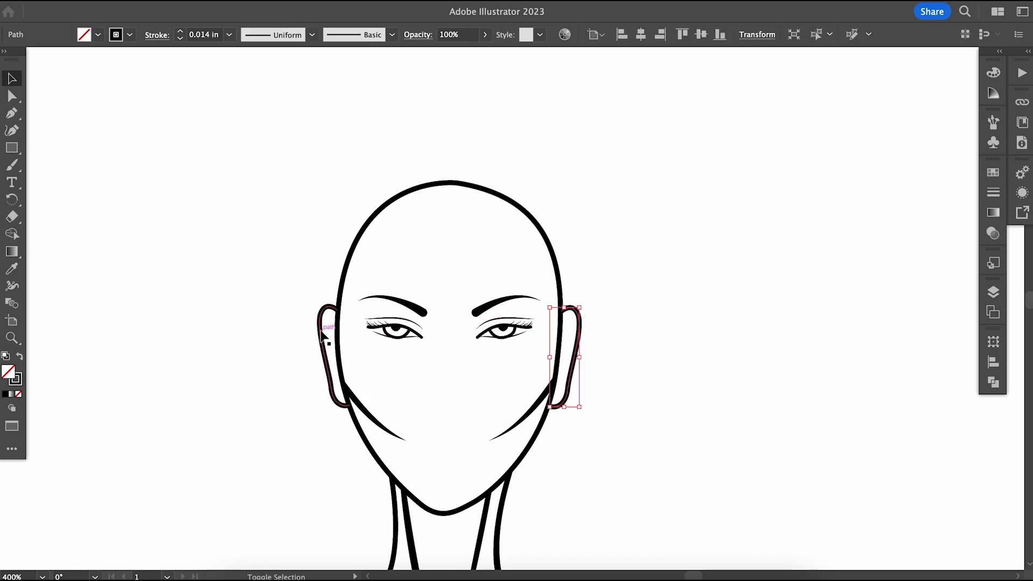
{"action": "left_click", "coordinate": [322, 336], "text": "shift"}
- Reshape the left and right cheek lines by moving their end anchors
{"action": "key", "text": "ctrl+equal"}
{"action": "key", "text": "a"}
{"action": "left_click_drag", "start_coordinate": [384, 309], "coordinate": [372, 327]}
{"action": "left_click", "coordinate": [575, 329]}
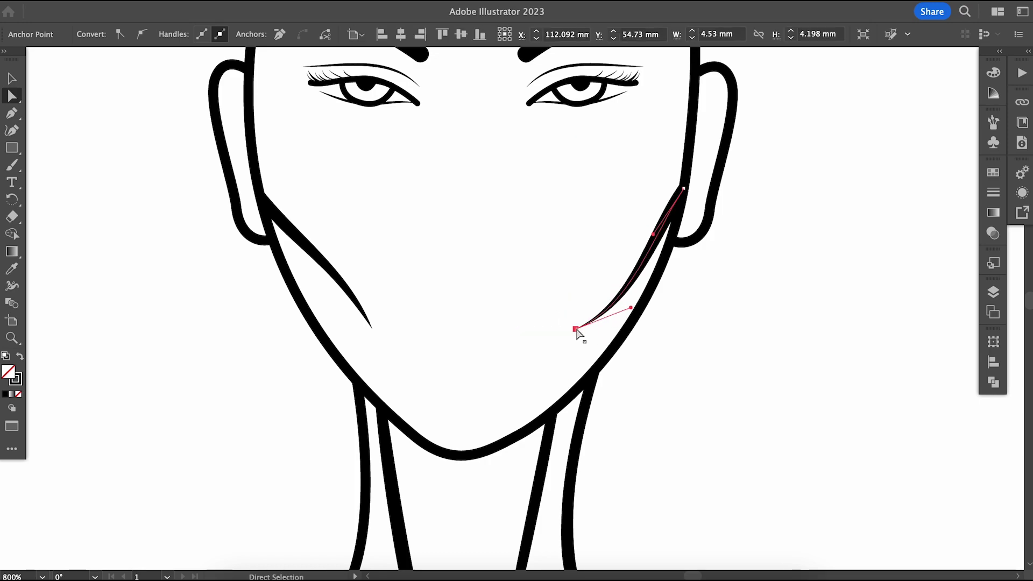
{"action": "left_click_drag", "start_coordinate": [576, 330], "coordinate": [604, 261]}
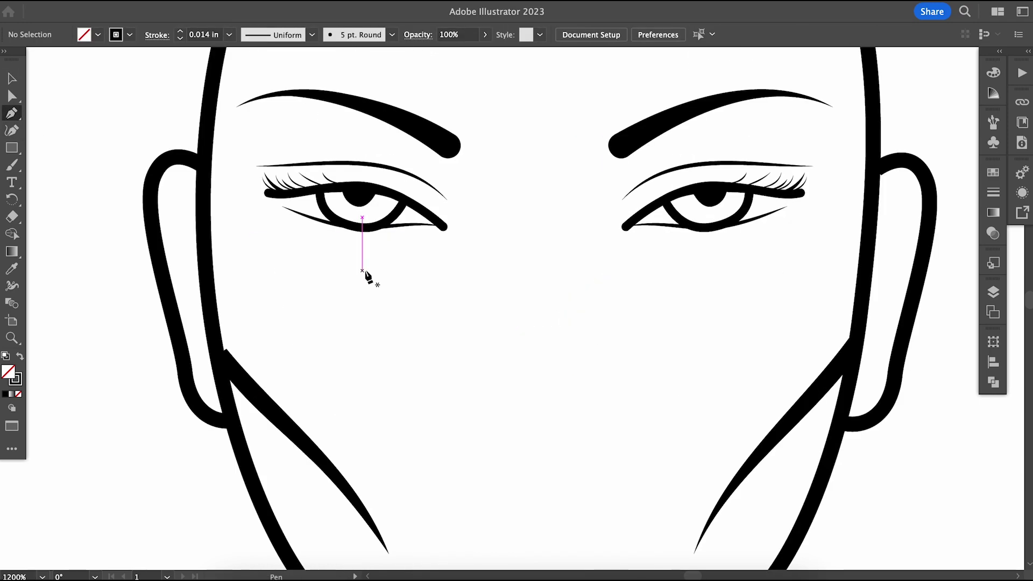
- Finish the nose bridge line and give it a tapered width profile
{"action": "left_click", "coordinate": [486, 198]}
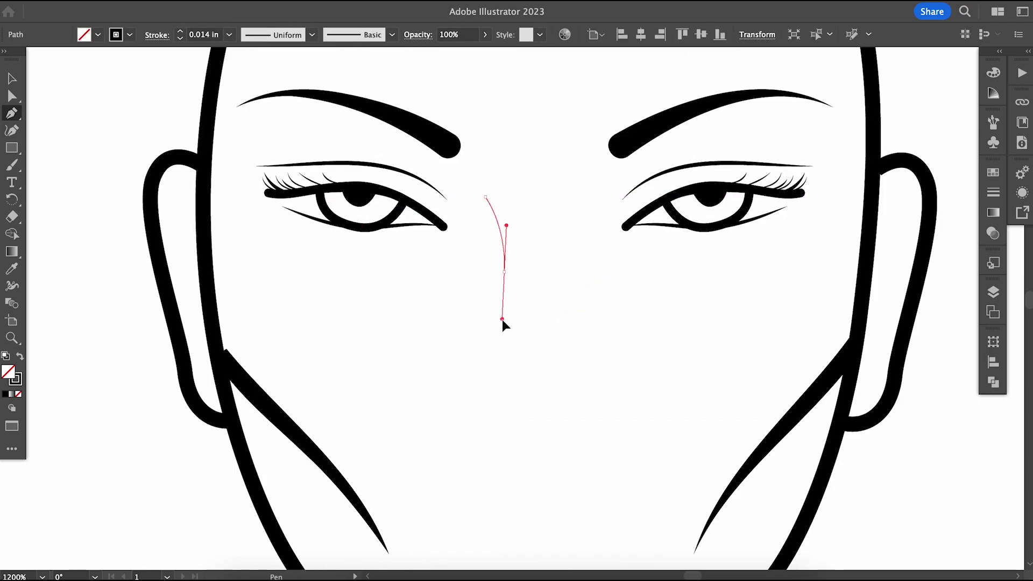
{"action": "left_click", "coordinate": [12, 79]}
{"action": "left_click", "coordinate": [506, 238]}
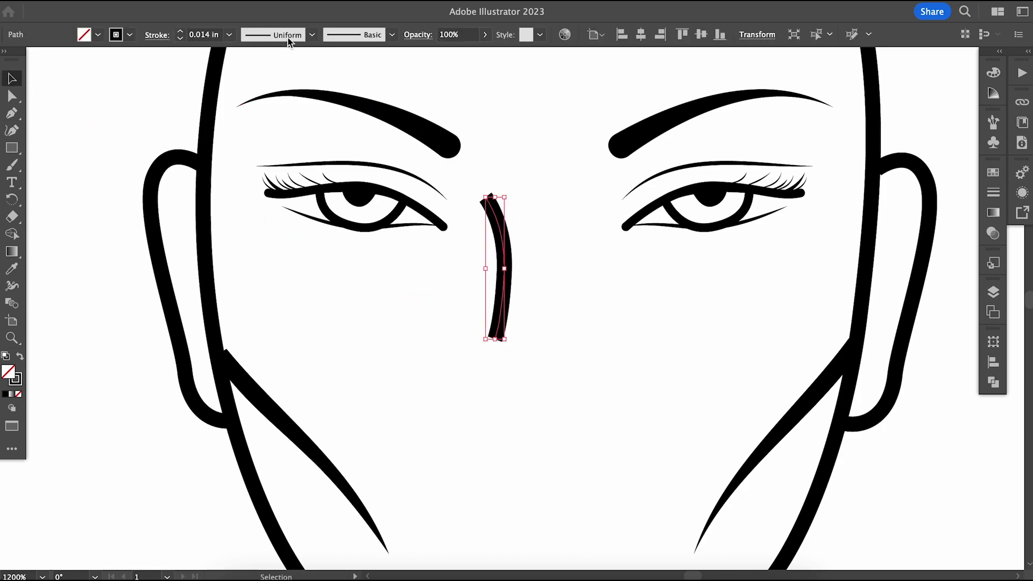
{"action": "left_click", "coordinate": [289, 35]}
{"action": "left_click", "coordinate": [258, 81]}
- Draw a closed nostril crescent below the nose with a thin, tapered stroke
{"action": "left_click", "coordinate": [113, 200]}
{"action": "key", "text": "p"}
{"action": "scroll", "coordinate": [323, 269], "scroll_direction": "down", "scroll_amount": 3}
{"action": "left_click_drag", "start_coordinate": [437, 353], "coordinate": [473, 369]}
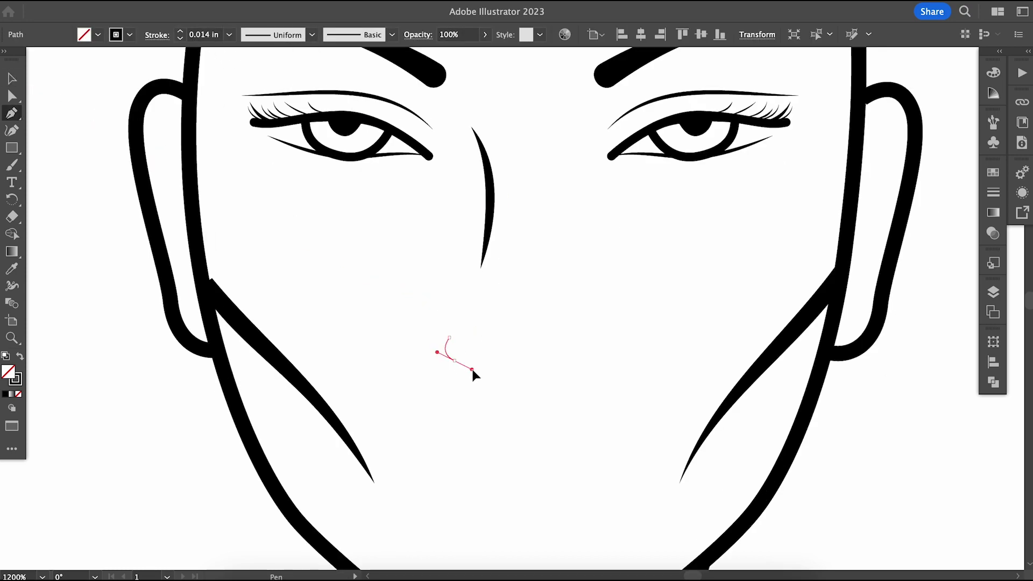
{"action": "left_click", "coordinate": [437, 353]}
{"action": "key", "text": "v"}
{"action": "left_click", "coordinate": [449, 349]}
{"action": "left_click", "coordinate": [229, 34]}
{"action": "left_click", "coordinate": [253, 47]}
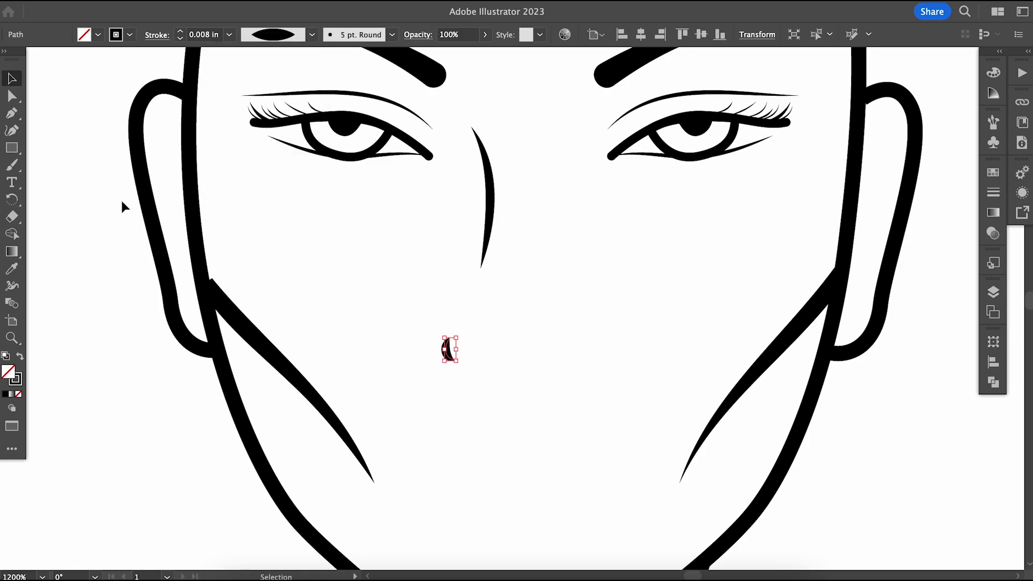
- Draw the curved, wavy nose tip strokes beside the crescent
{"action": "key", "text": "p"}
{"action": "scroll", "coordinate": [538, 474], "scroll_direction": "up", "scroll_amount": 1}
{"action": "left_click", "coordinate": [414, 312]}
{"action": "left_click_drag", "start_coordinate": [452, 314], "coordinate": [430, 323]}
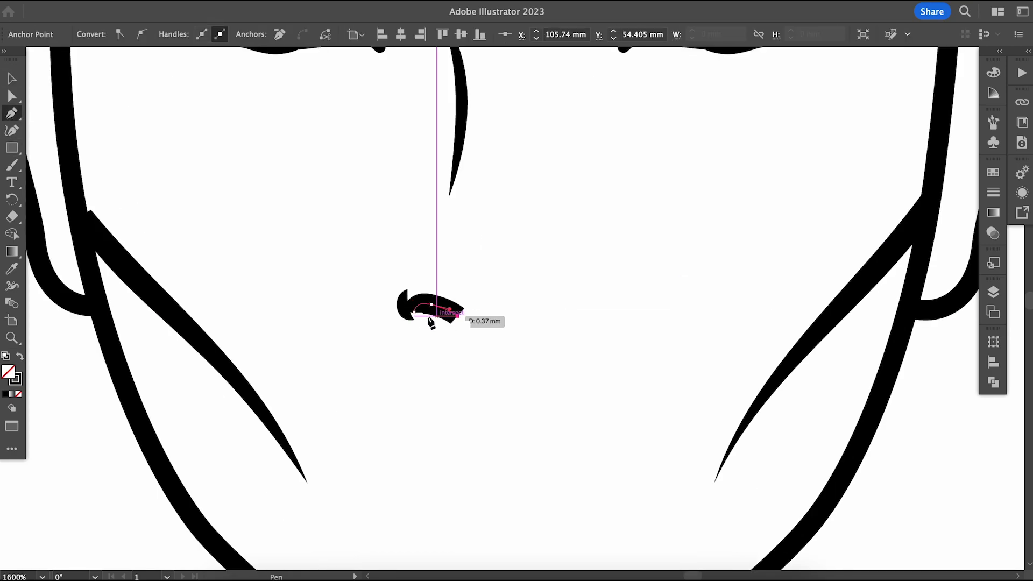
{"action": "left_click", "coordinate": [414, 312]}
{"action": "left_click", "coordinate": [466, 320]}
{"action": "left_click_drag", "start_coordinate": [495, 320], "coordinate": [511, 312]}
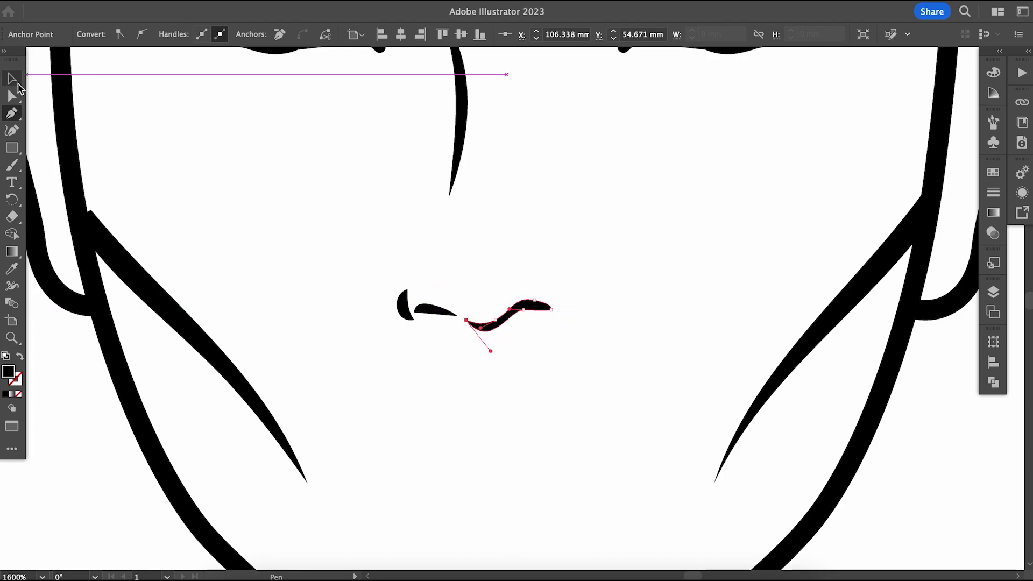
{"action": "left_click", "coordinate": [12, 79]}
{"action": "left_click", "coordinate": [362, 417]}
- Copy and reflect the nostril crescent, placing the mirror right of the nose tip
{"action": "left_click", "coordinate": [403, 305]}
{"action": "key", "text": "super+c"}
{"action": "key", "text": "super+v"}
{"action": "right_click", "coordinate": [502, 305]}
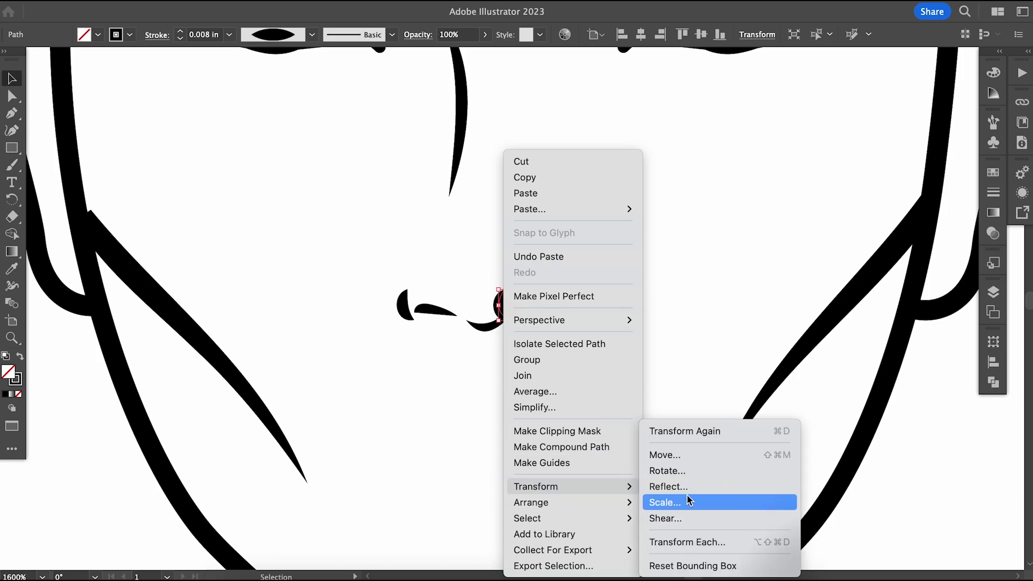
{"action": "left_click", "coordinate": [668, 486]}
{"action": "left_click", "coordinate": [589, 378]}
{"action": "left_click_drag", "start_coordinate": [583, 306], "coordinate": [570, 306]}
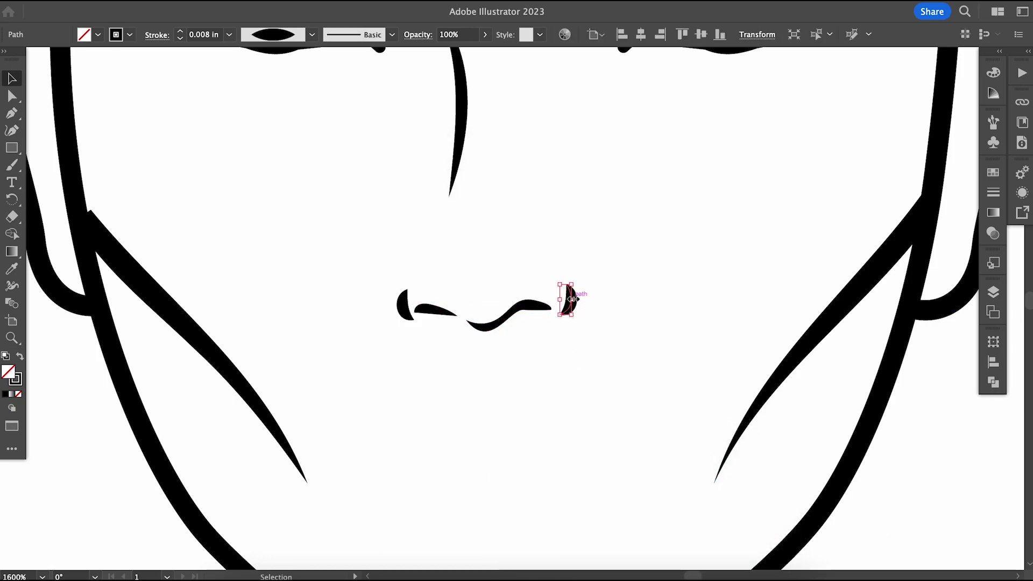
{"action": "left_click", "coordinate": [913, 464]}
{"action": "key", "text": "super+minus"}
- Draw a wavy solid black mouth line across the lower face and smooth out an extra anchor
{"action": "key", "text": "p"}
{"action": "left_click", "coordinate": [370, 355]}
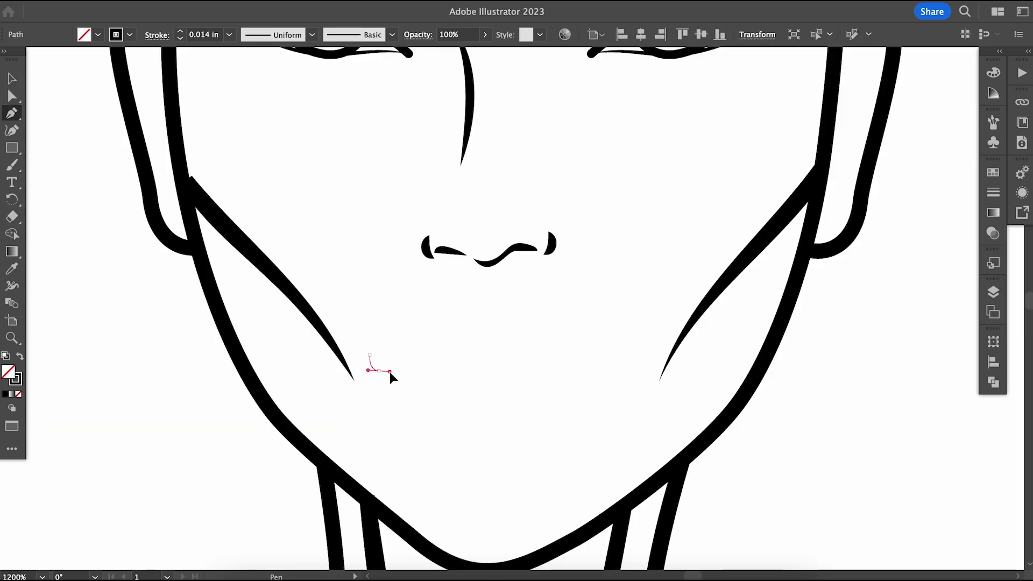
{"action": "left_click_drag", "start_coordinate": [390, 373], "coordinate": [391, 375]}
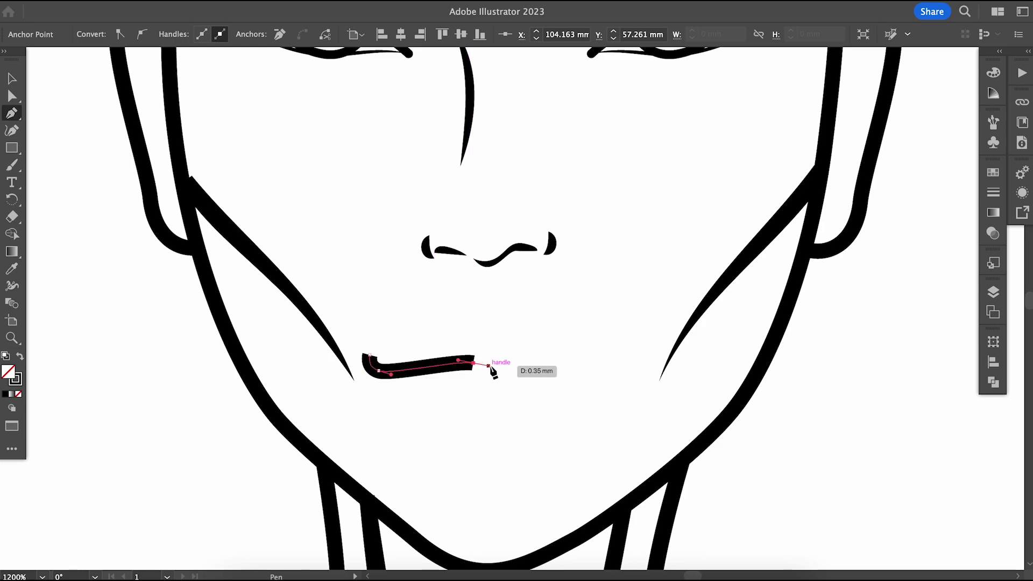
{"action": "left_click_drag", "start_coordinate": [493, 371], "coordinate": [491, 370]}
{"action": "mouse_move", "coordinate": [552, 355]}
{"action": "left_mouse_down"}
{"action": "mouse_move", "coordinate": [651, 363]}
{"action": "mouse_move", "coordinate": [641, 357]}
{"action": "left_mouse_up"}
{"action": "key", "text": "shift+x"}
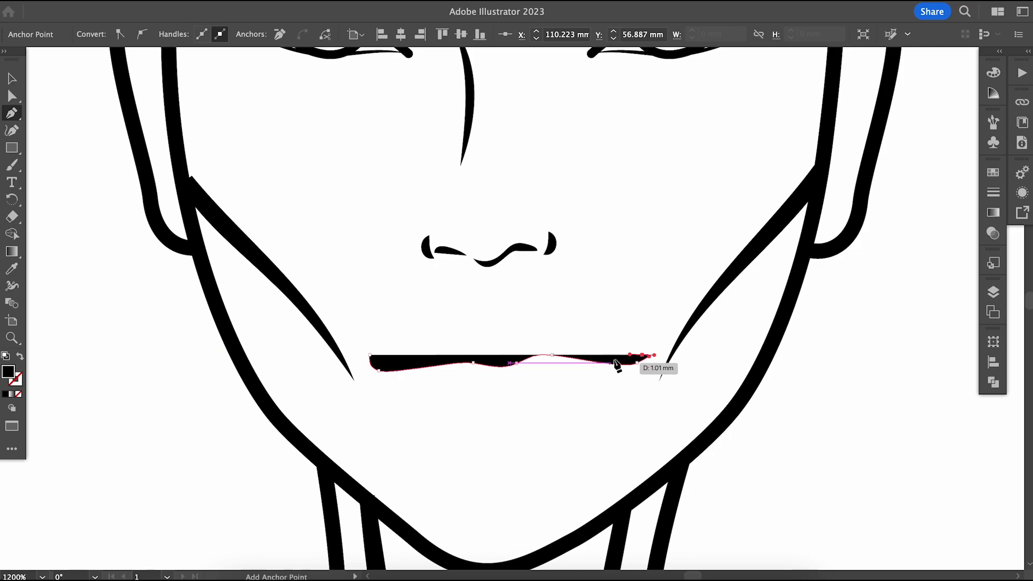
{"action": "left_click", "coordinate": [520, 356]}
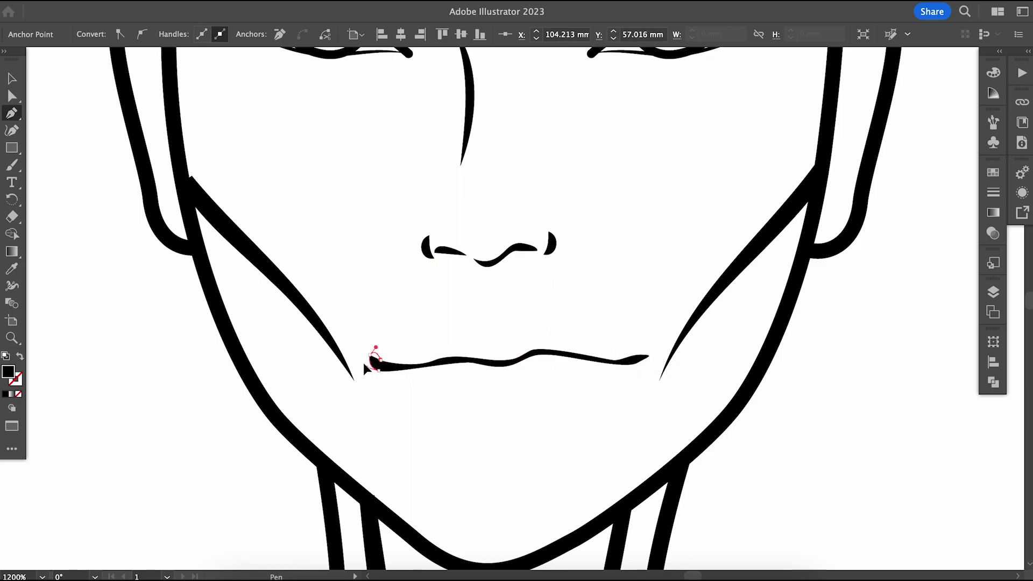
{"action": "left_click", "coordinate": [426, 295], "text": "ctrl"}
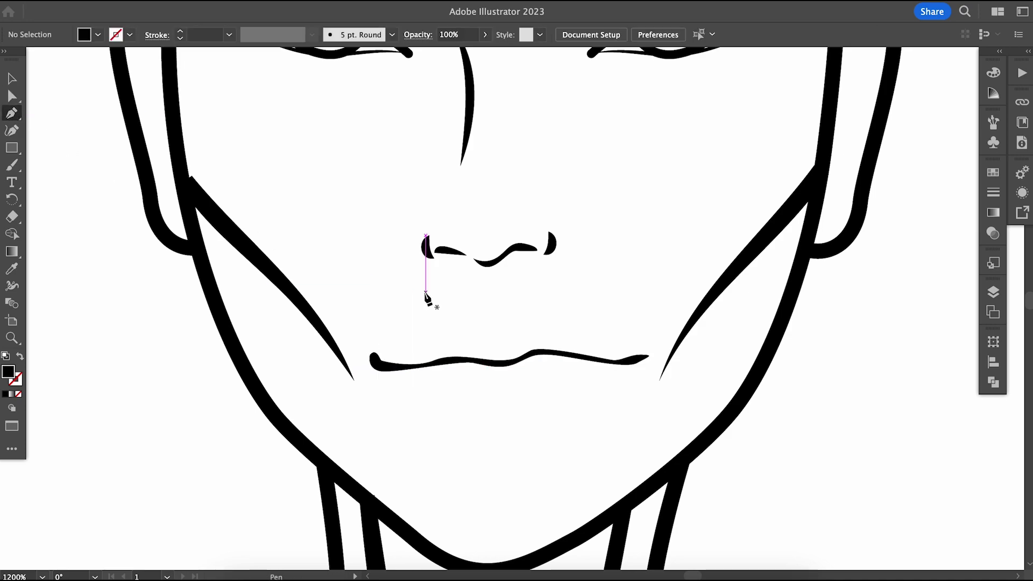
- Draw a bowed upper-lip outline from mouth corner to mouth corner with a thin stroke
{"action": "left_click", "coordinate": [382, 359]}
{"action": "left_click_drag", "start_coordinate": [412, 349], "coordinate": [428, 338]}
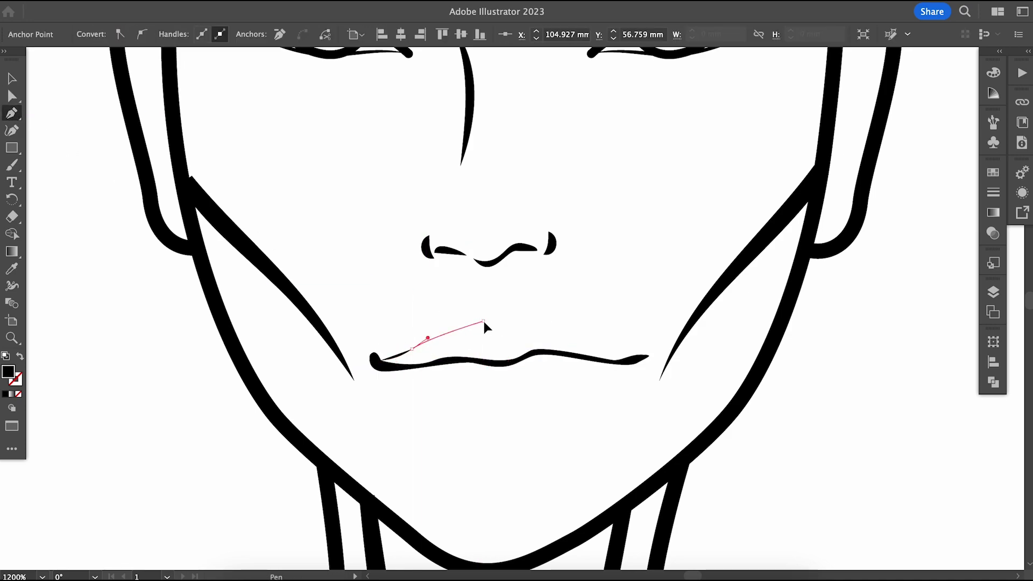
{"action": "left_click_drag", "start_coordinate": [515, 326], "coordinate": [553, 325]}
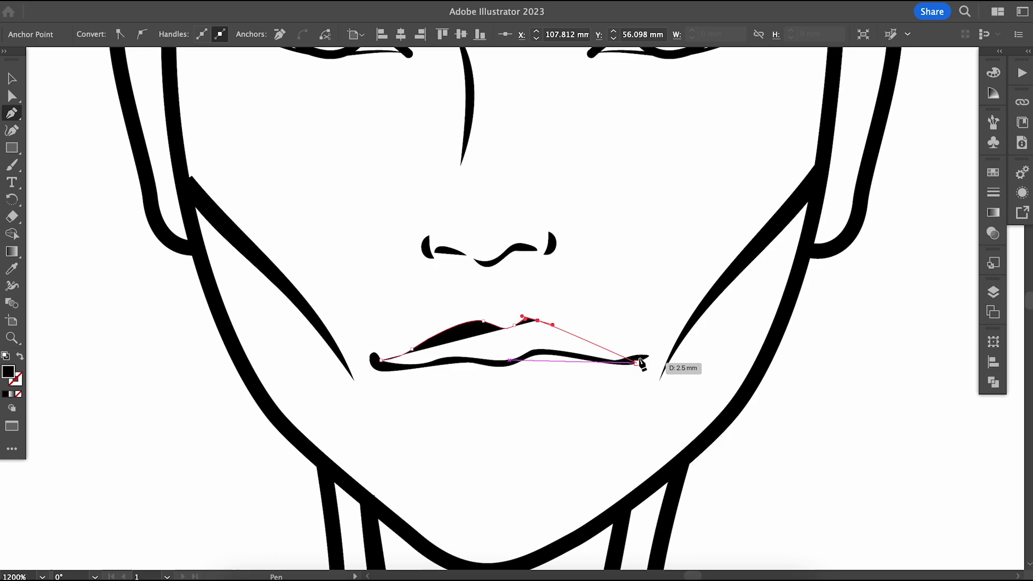
{"action": "left_click_drag", "start_coordinate": [644, 356], "coordinate": [667, 354]}
{"action": "key", "text": "a"}
{"action": "key", "text": "shift+x"}
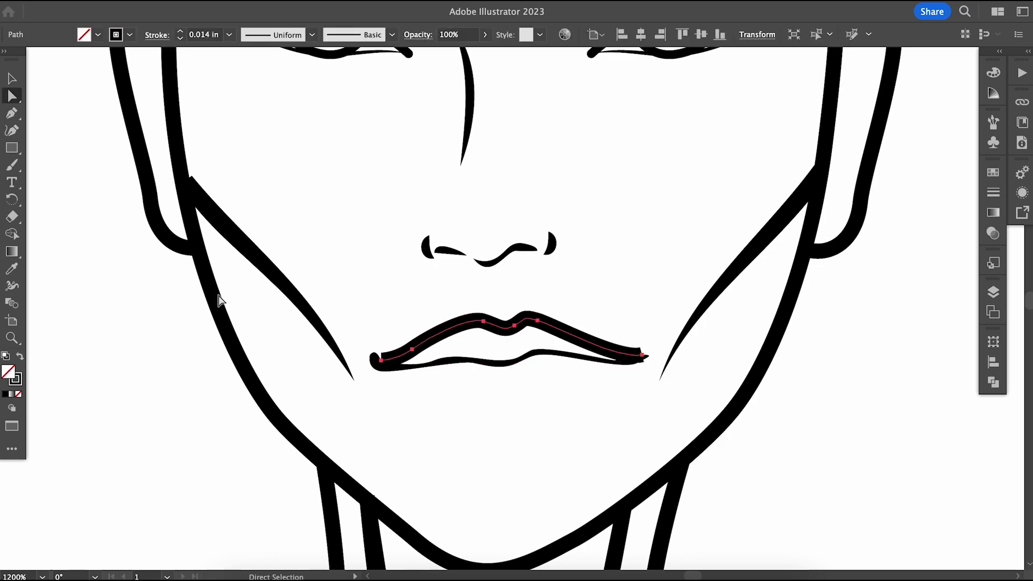
{"action": "left_click", "coordinate": [230, 34]}
{"action": "left_click", "coordinate": [559, 323]}
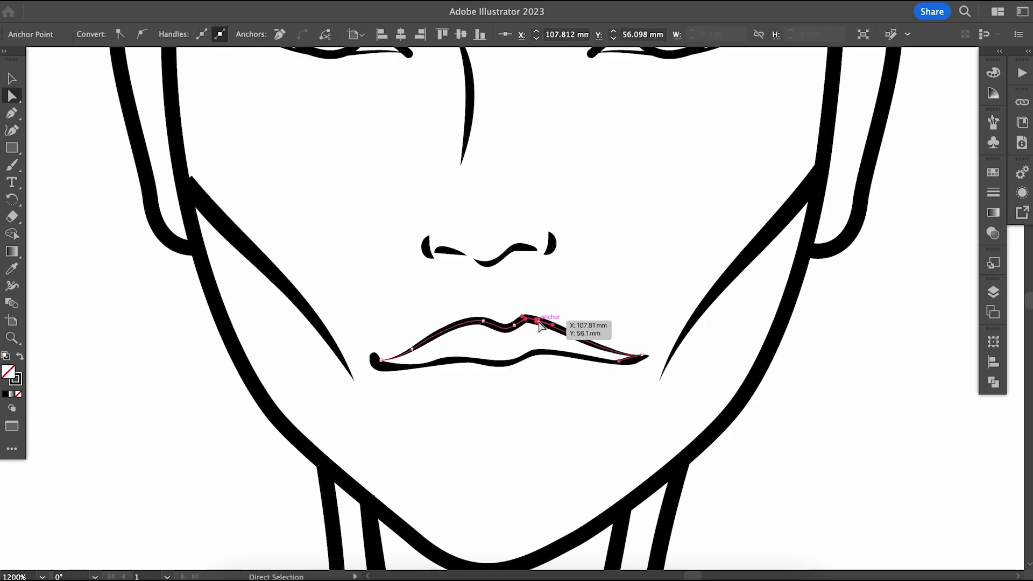
- Draw a lower-lip curve with Width Profile 1 and a lower stroke weight, then select all lip paths
{"action": "left_click", "coordinate": [12, 115]}
{"action": "left_click", "coordinate": [393, 380]}
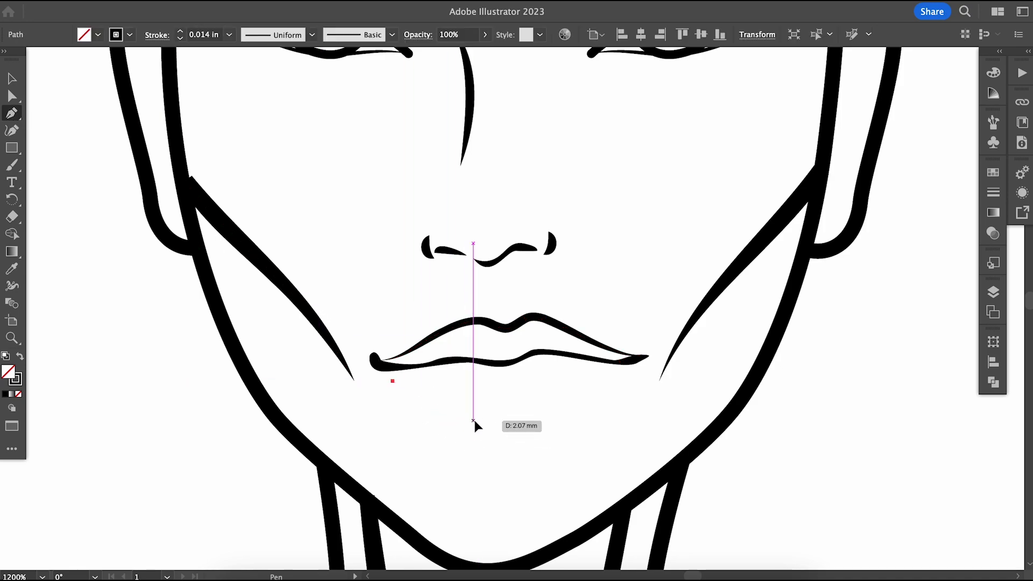
{"action": "left_click_drag", "start_coordinate": [474, 421], "coordinate": [502, 424]}
{"action": "left_click", "coordinate": [624, 377]}
{"action": "left_click", "coordinate": [12, 78]}
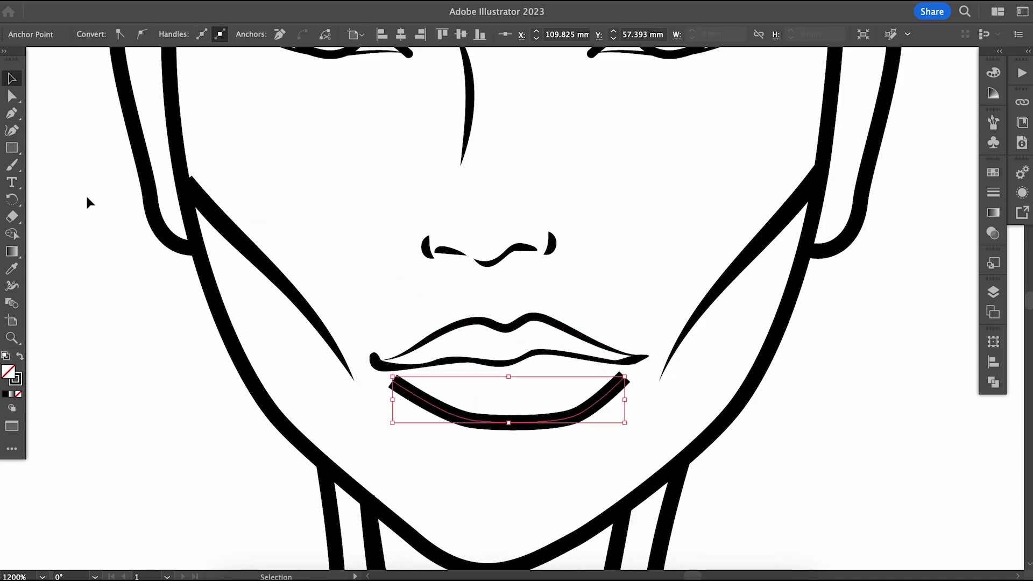
{"action": "left_click", "coordinate": [555, 422]}
{"action": "left_click", "coordinate": [274, 34]}
{"action": "left_click", "coordinate": [265, 81]}
{"action": "left_click", "coordinate": [230, 34]}
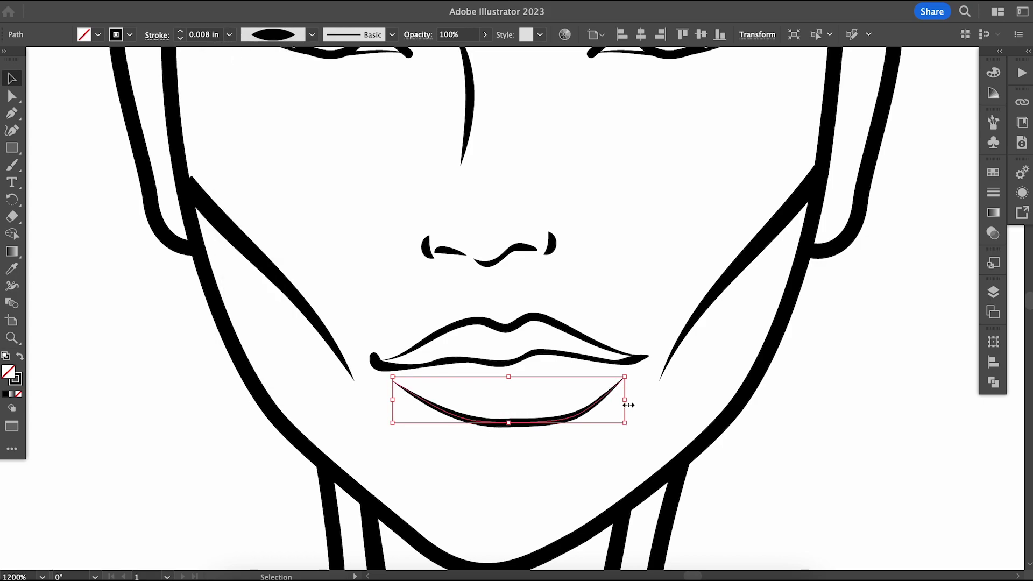
{"action": "left_click", "coordinate": [643, 359]}
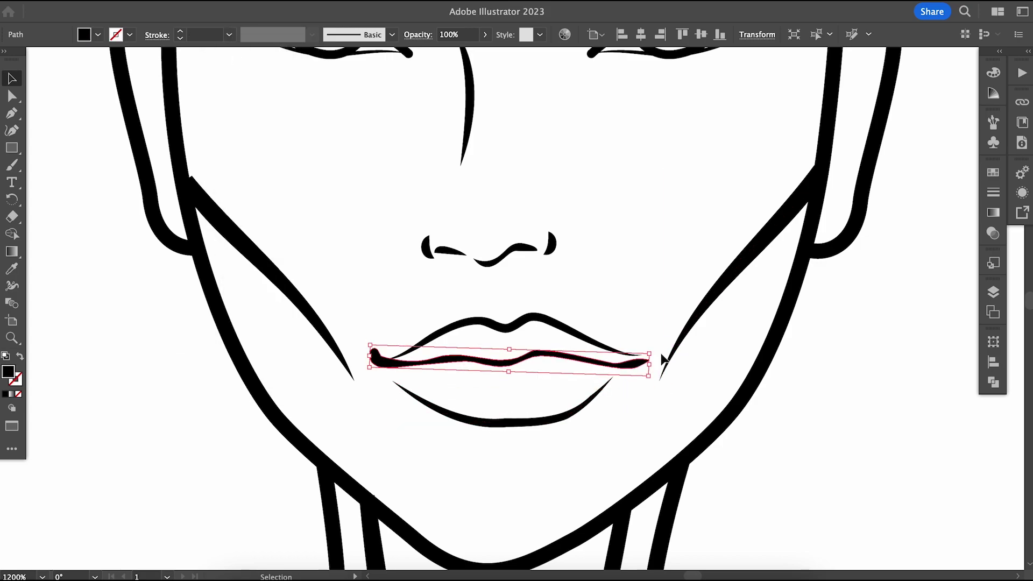
{"action": "left_click", "coordinate": [619, 347], "text": "shift"}
{"action": "left_click", "coordinate": [553, 424], "text": "shift"}
- Scale the right cheek line down to shorten it
{"action": "left_click_drag", "start_coordinate": [178, 185], "coordinate": [300, 339]}
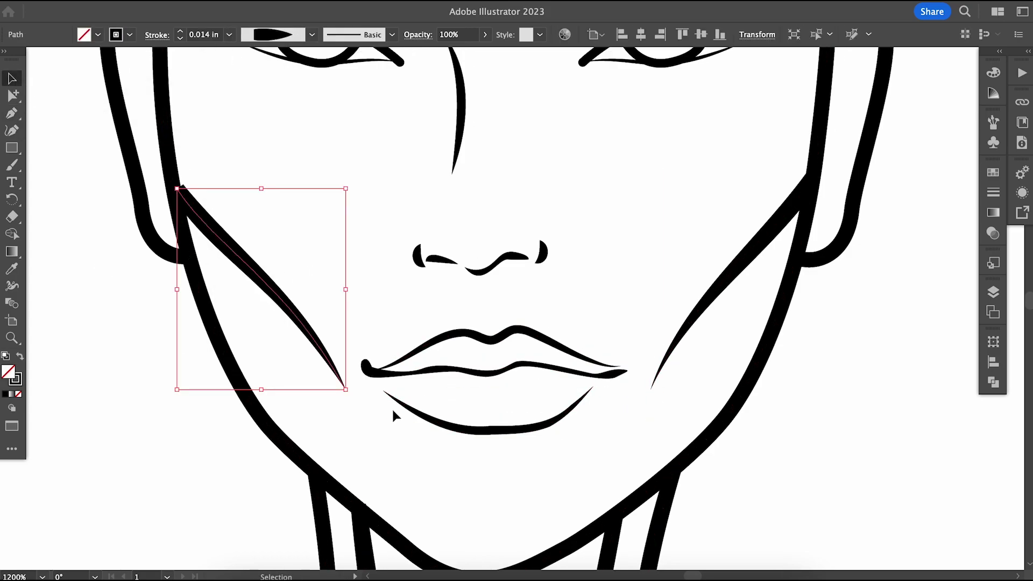
{"action": "key", "text": "v"}
{"action": "left_click", "coordinate": [735, 298]}
{"action": "left_click_drag", "start_coordinate": [653, 381], "coordinate": [703, 323]}
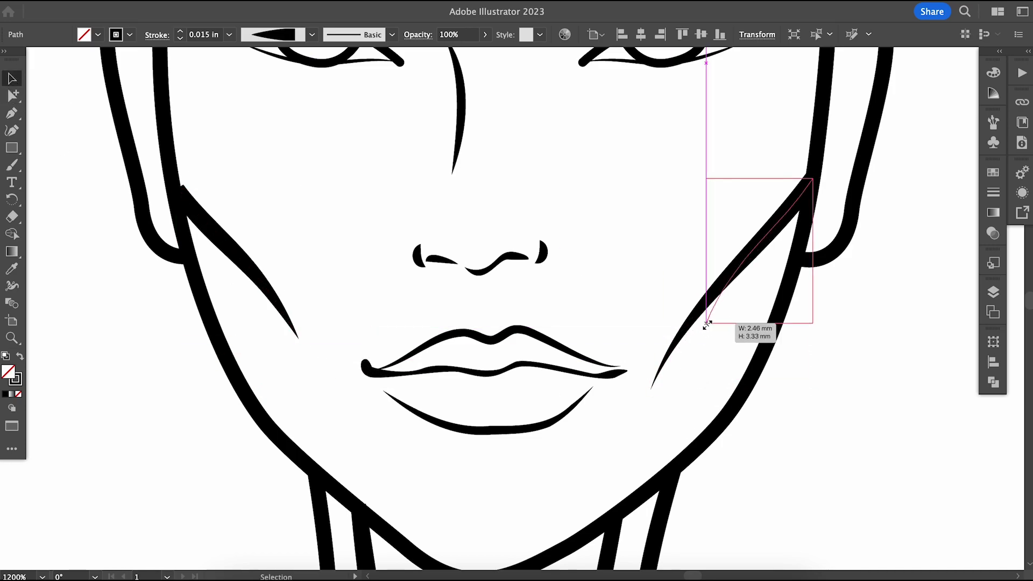
{"action": "left_click", "coordinate": [809, 366]}
- Move both cheek lines lower toward the mouth and check their stroke settings
{"action": "key", "text": "ctrl+minus"}
{"action": "key", "text": "ctrl+minus"}
{"action": "key", "text": "a"}
{"action": "left_click_drag", "start_coordinate": [388, 303], "coordinate": [389, 318]}
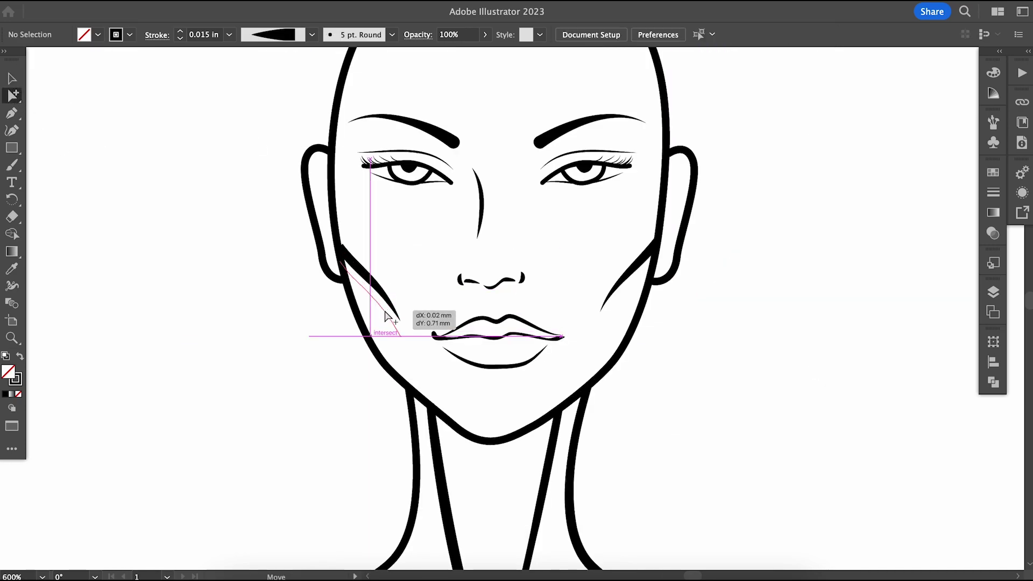
{"action": "left_click_drag", "start_coordinate": [635, 272], "coordinate": [637, 288]}
{"action": "left_click", "coordinate": [747, 354]}
{"action": "left_click", "coordinate": [652, 266]}
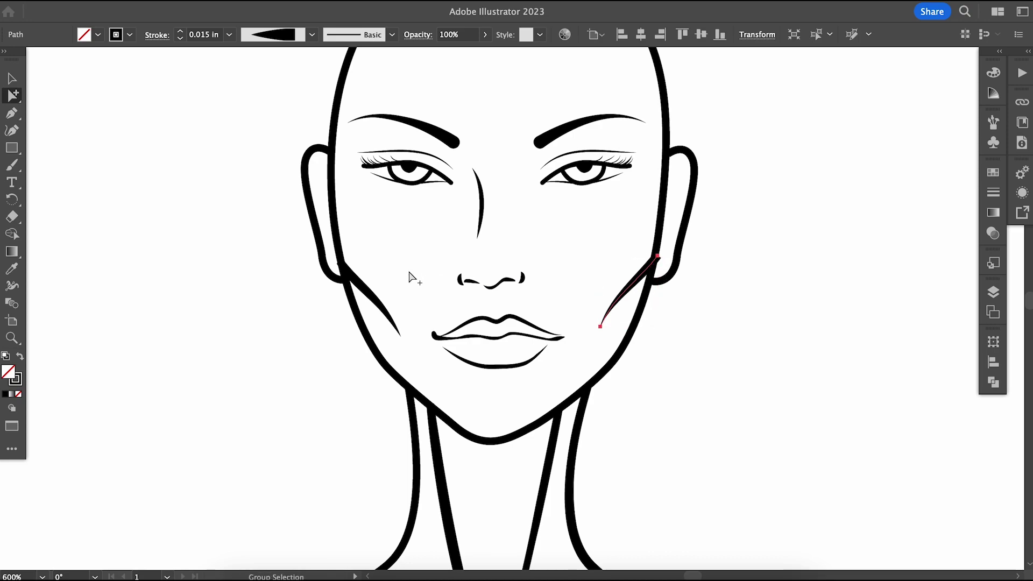
{"action": "left_click", "coordinate": [366, 288], "text": "shift"}
{"action": "left_click", "coordinate": [993, 193]}
{"action": "left_click", "coordinate": [680, 292]}
{"action": "left_click", "coordinate": [646, 276]}
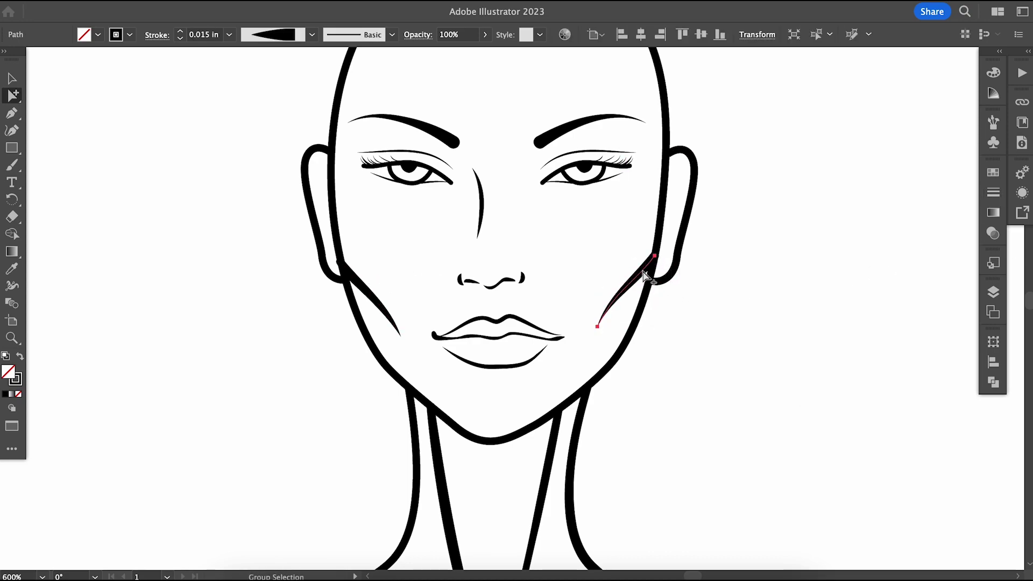
{"action": "key", "text": "ctrl+shift+a"}
- Draw a curve beside the nose bridge with a tapered width profile and a 0.004 in stroke
{"action": "key", "text": "ctrl+equal"}
{"action": "scroll", "coordinate": [737, 377], "scroll_direction": "up", "scroll_amount": 5}
{"action": "key", "text": "p"}
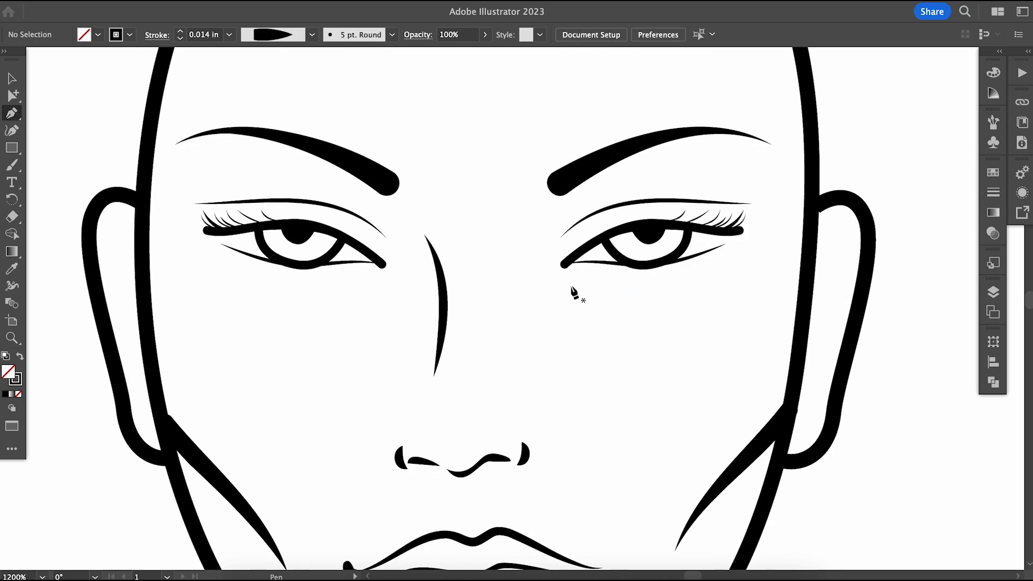
{"action": "left_click", "coordinate": [526, 244]}
{"action": "left_click_drag", "start_coordinate": [526, 306], "coordinate": [549, 342]}
{"action": "left_click", "coordinate": [12, 78]}
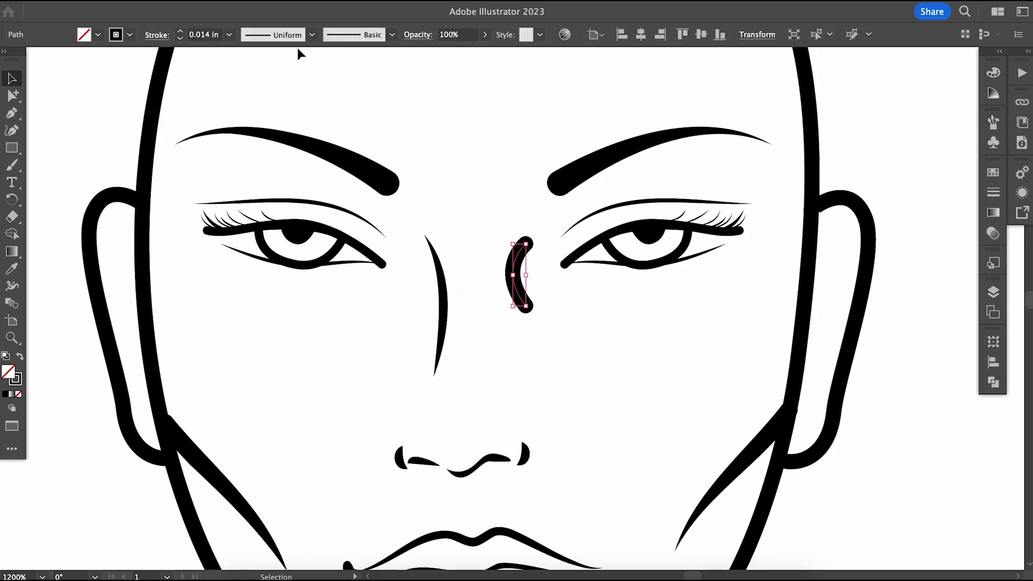
{"action": "left_click", "coordinate": [312, 34]}
{"action": "left_click", "coordinate": [266, 54]}
{"action": "left_click", "coordinate": [229, 34]}
{"action": "left_click", "coordinate": [237, 54]}
{"action": "left_click", "coordinate": [900, 147]}
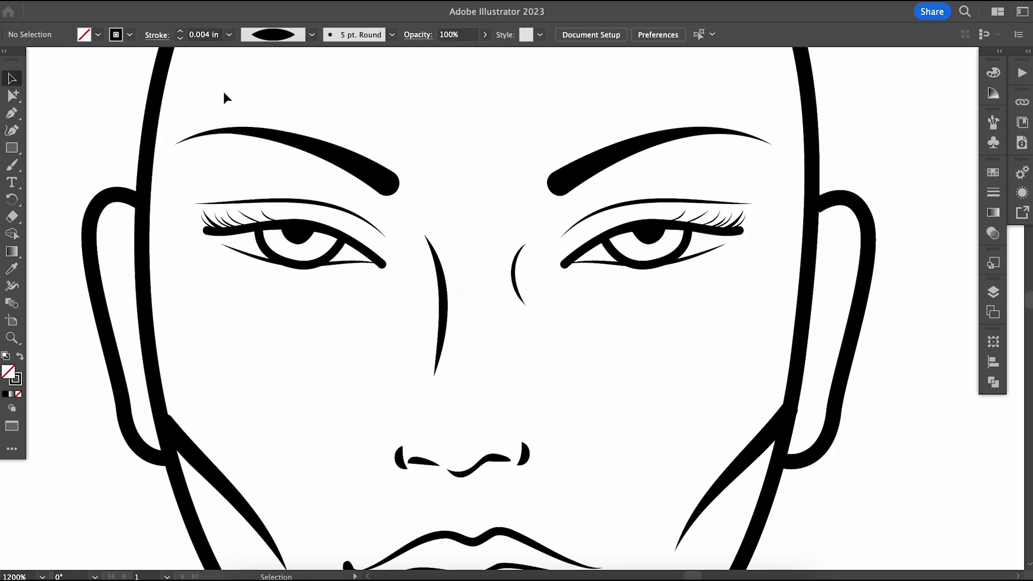
- Draw a lower lash line under the right-hand eye using the nose curve's tapered stroke style
{"action": "key", "text": "p"}
{"action": "left_click", "coordinate": [745, 238]}
{"action": "left_click_drag", "start_coordinate": [637, 275], "coordinate": [563, 266]}
{"action": "left_click", "coordinate": [12, 79]}
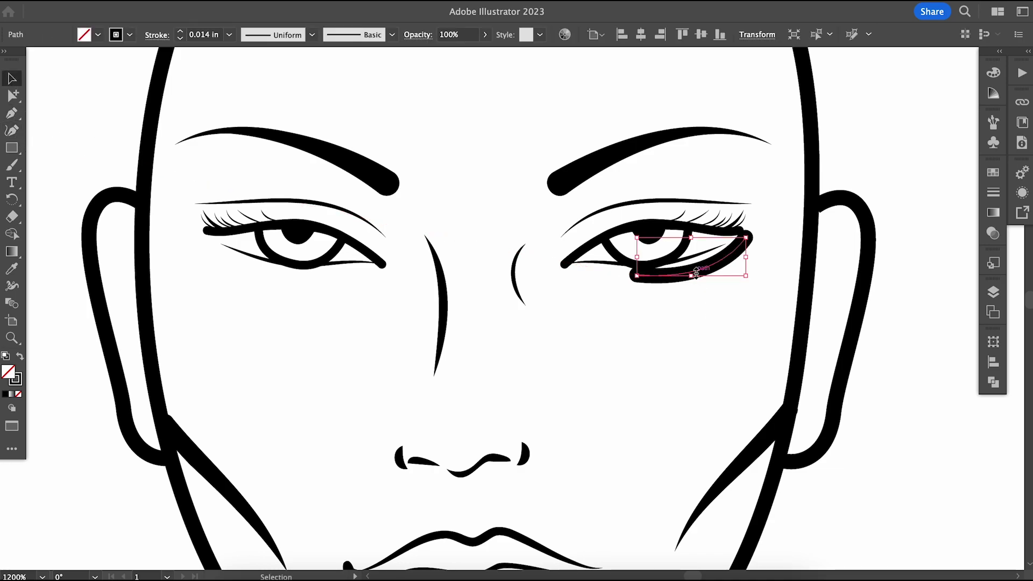
{"action": "left_click", "coordinate": [522, 275]}
{"action": "left_click", "coordinate": [11, 79]}
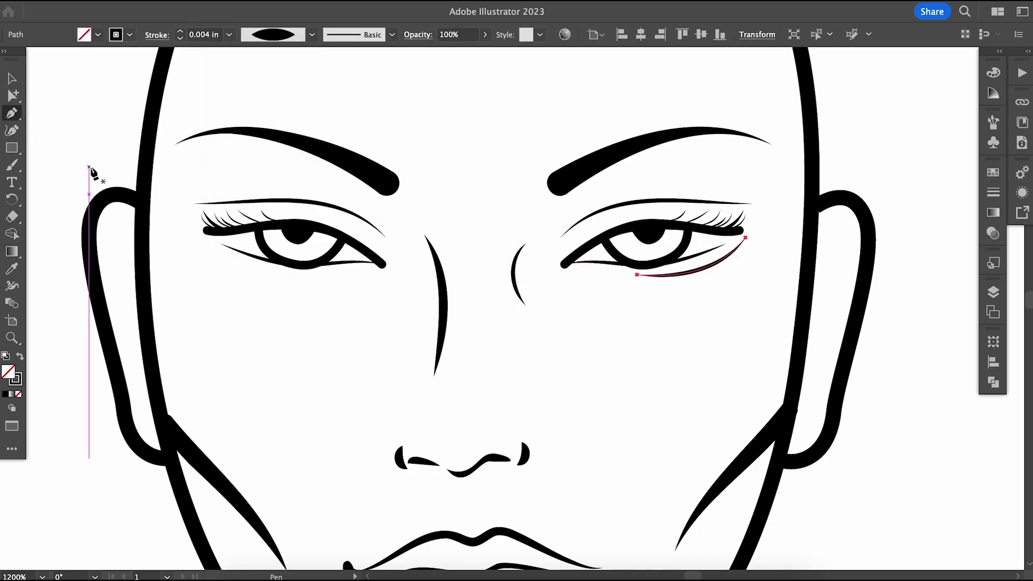
- Draw a matching tapered lower lash line under the left-hand eye
{"action": "left_click", "coordinate": [195, 241]}
{"action": "left_click_drag", "start_coordinate": [316, 278], "coordinate": [398, 265]}
{"action": "left_click", "coordinate": [11, 78]}
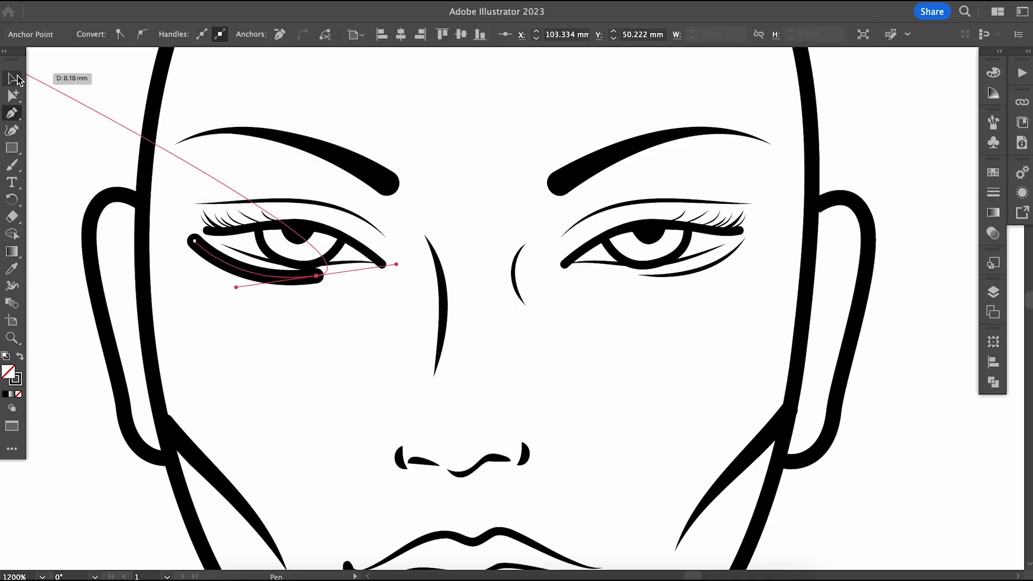
{"action": "left_click", "coordinate": [11, 268]}
{"action": "left_click", "coordinate": [685, 270]}
{"action": "left_click", "coordinate": [12, 78]}
{"action": "left_click", "coordinate": [116, 115]}
{"action": "key", "text": "ctrl+minus"}
{"action": "key", "text": "ctrl+minus"}
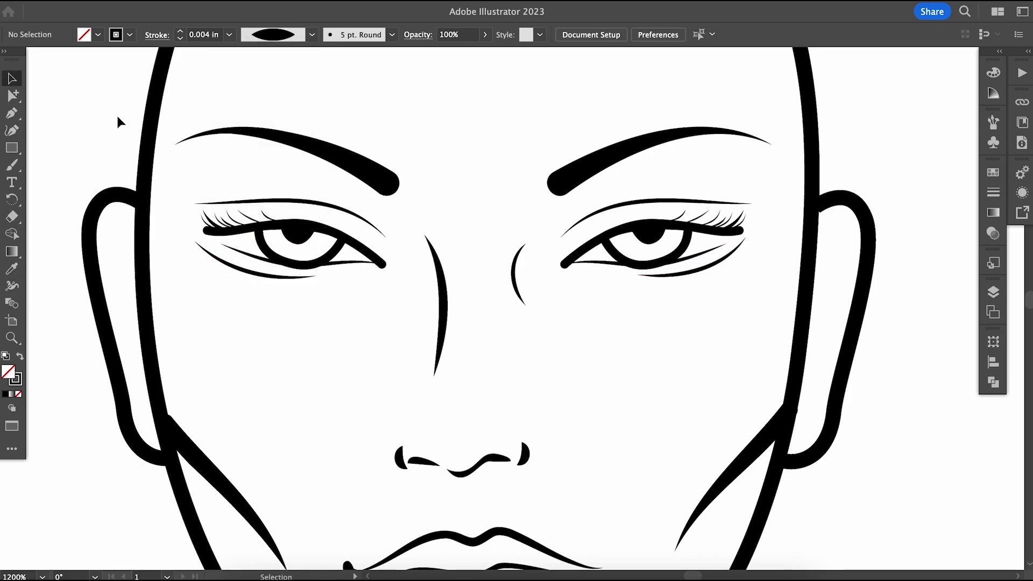